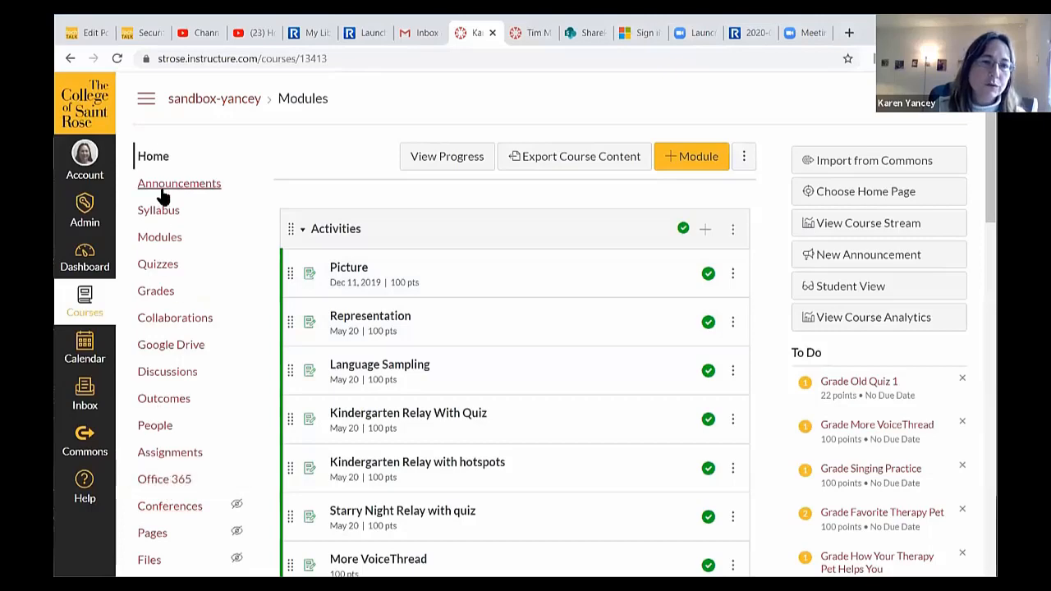
- Open the sandbox course's Assignments list from the course navigation
{"action": "left_click", "coordinate": [189, 451]}
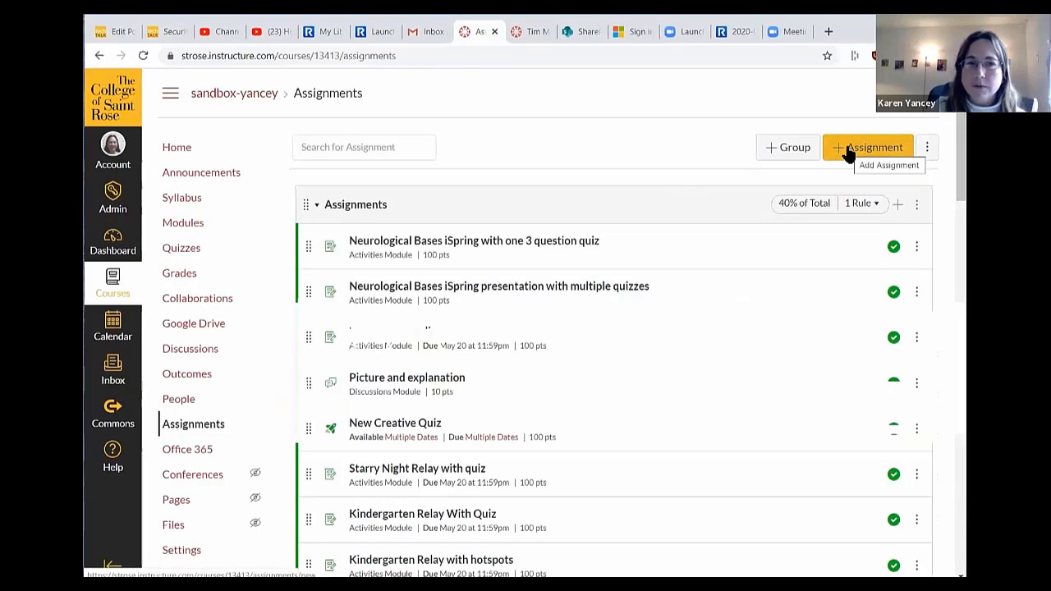
- Start a new assignment named 'Tim McMorris' with two pasted description sentences separated by a blank line
{"action": "left_click", "coordinate": [850, 156]}
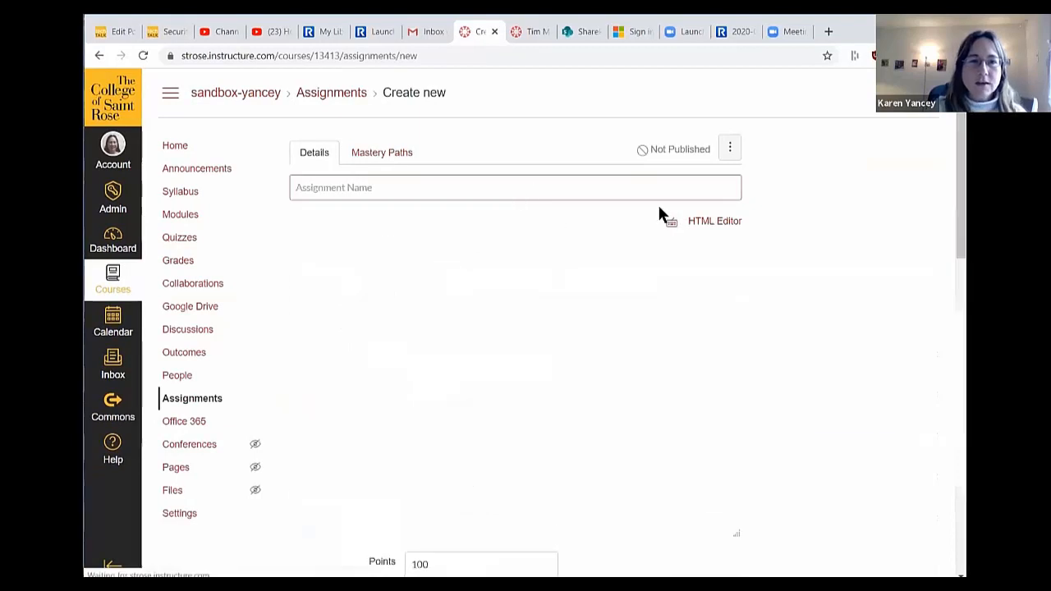
{"action": "type", "text": "Tim McMorris"}
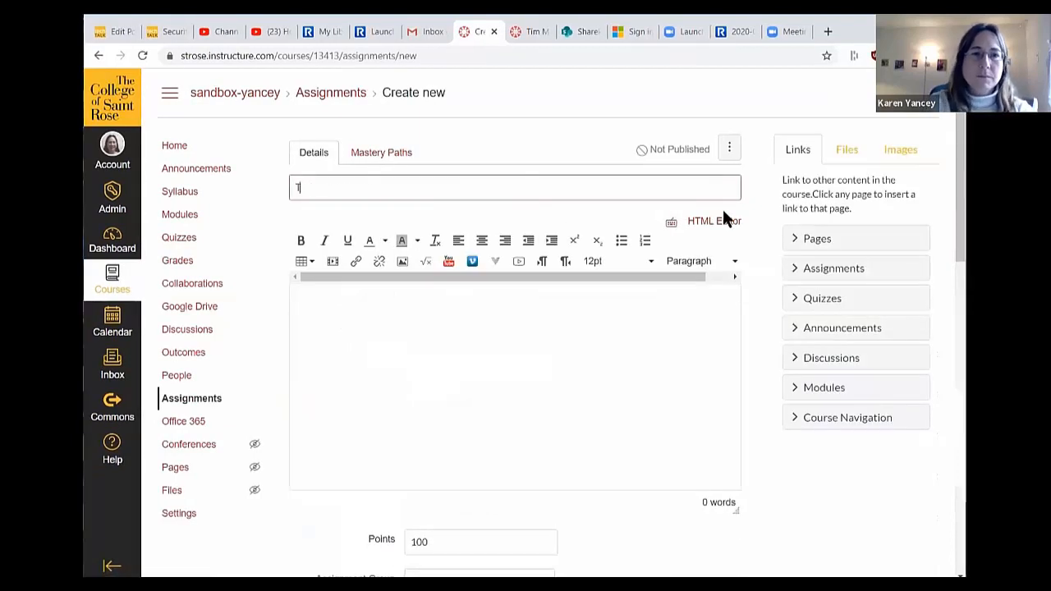
{"action": "left_click", "coordinate": [568, 309]}
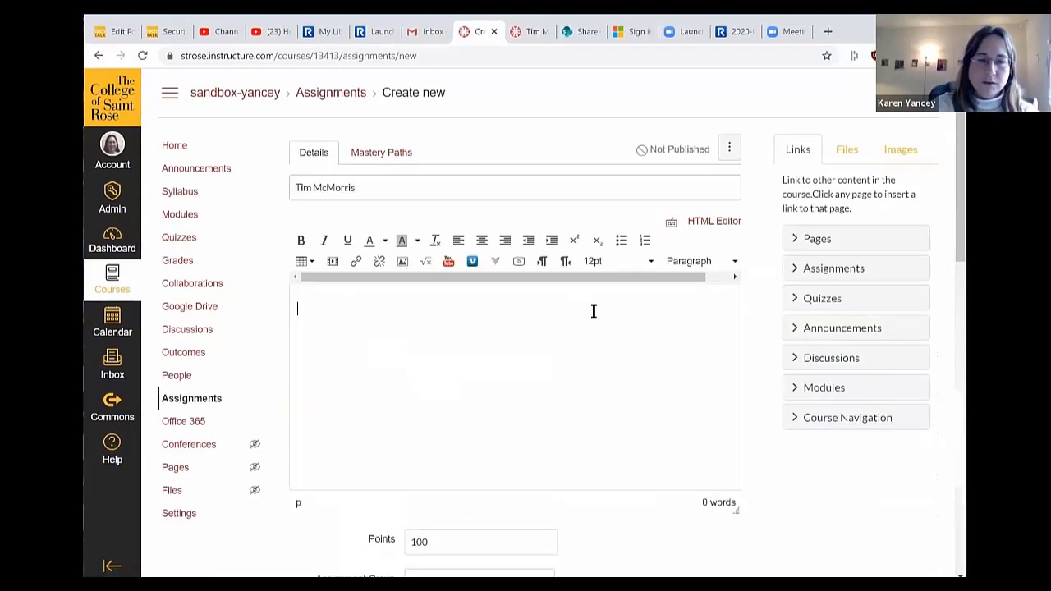
{"action": "type", "text": "Here is an audio file of Tim McMorris."}
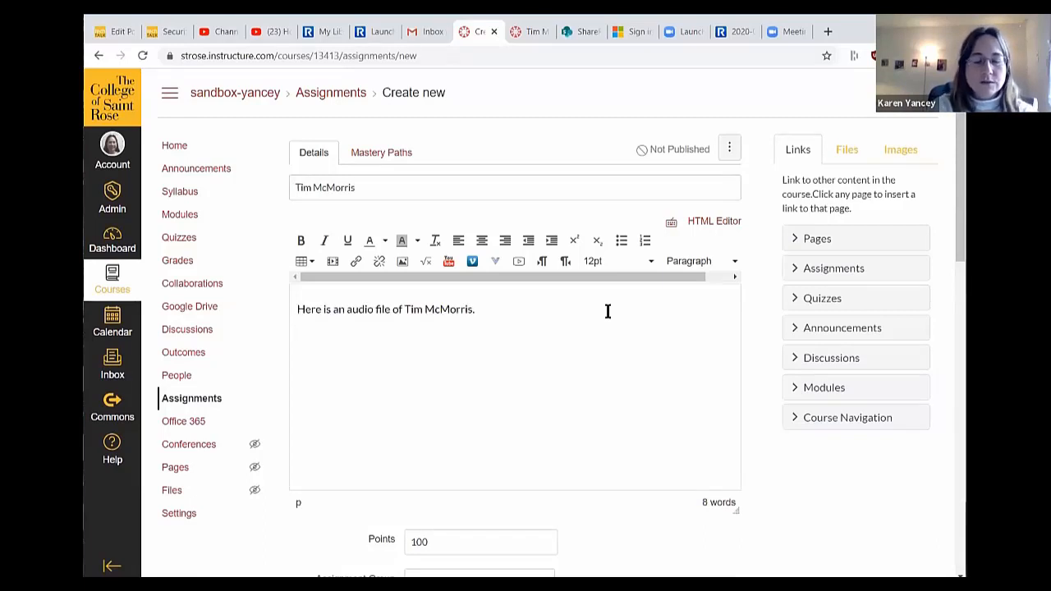
{"action": "type", "text": "Write a sentence describing your reaction and embed an audio file like his."}
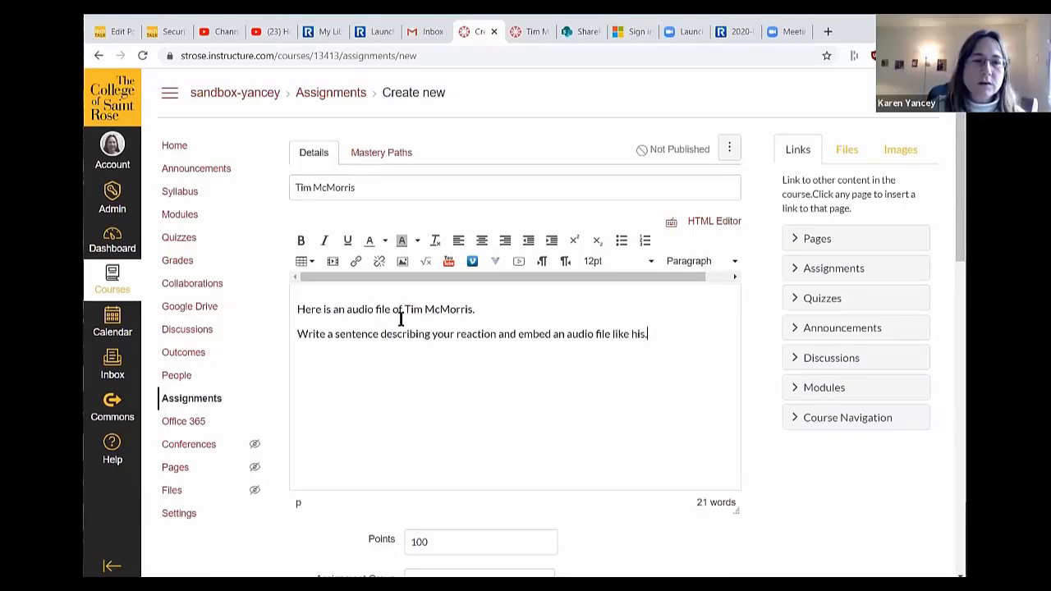
{"action": "left_click", "coordinate": [491, 310]}
{"action": "key", "text": "Return"}
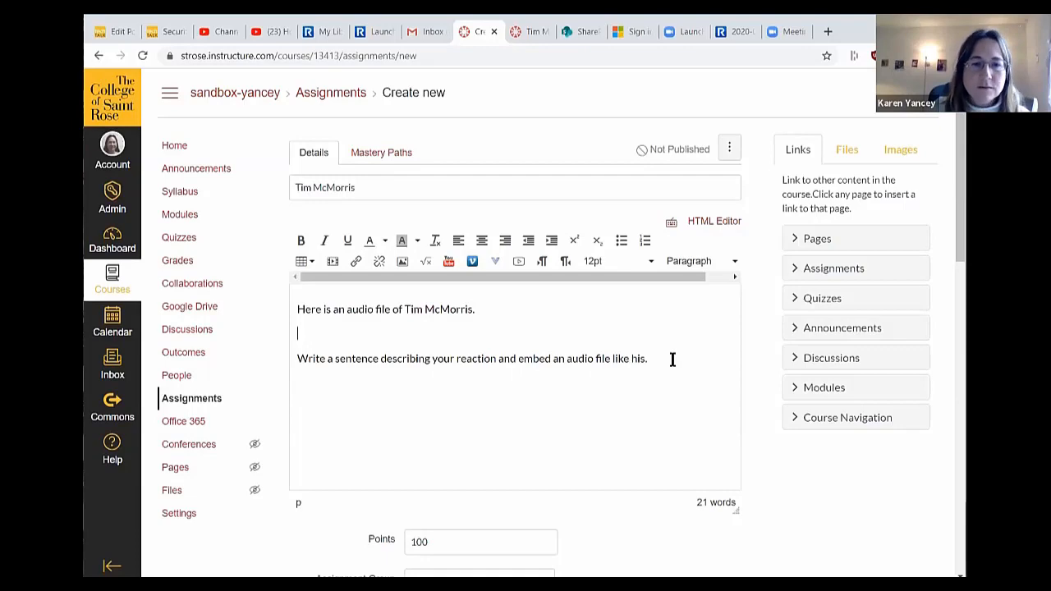
{"action": "scroll", "coordinate": [684, 351], "scroll_direction": "down", "scroll_amount": 2}
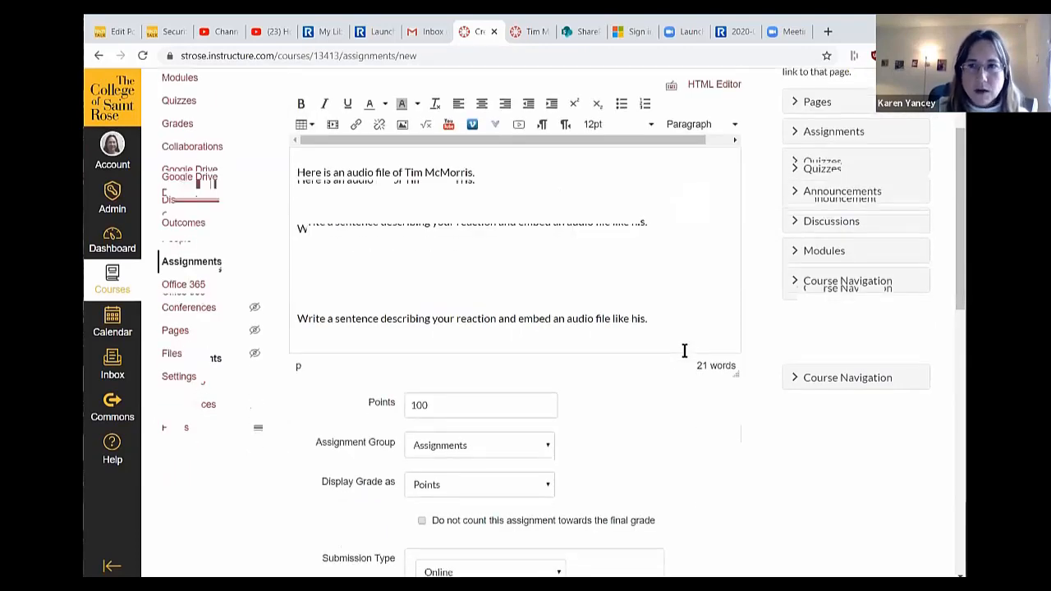
{"action": "scroll", "coordinate": [683, 345], "scroll_direction": "down", "scroll_amount": 2}
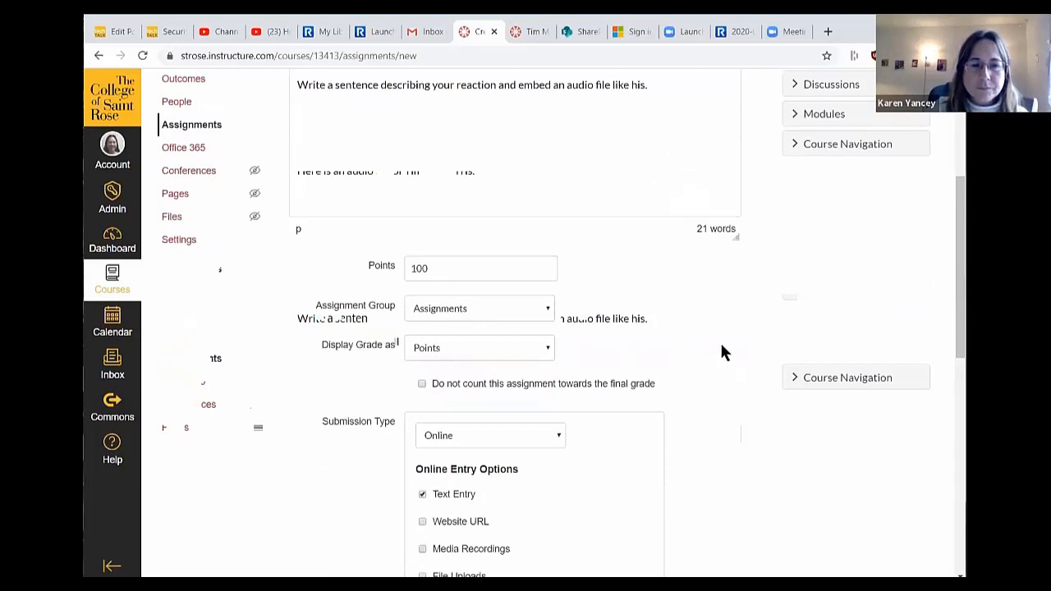
{"action": "scroll", "coordinate": [723, 352], "scroll_direction": "down", "scroll_amount": 1}
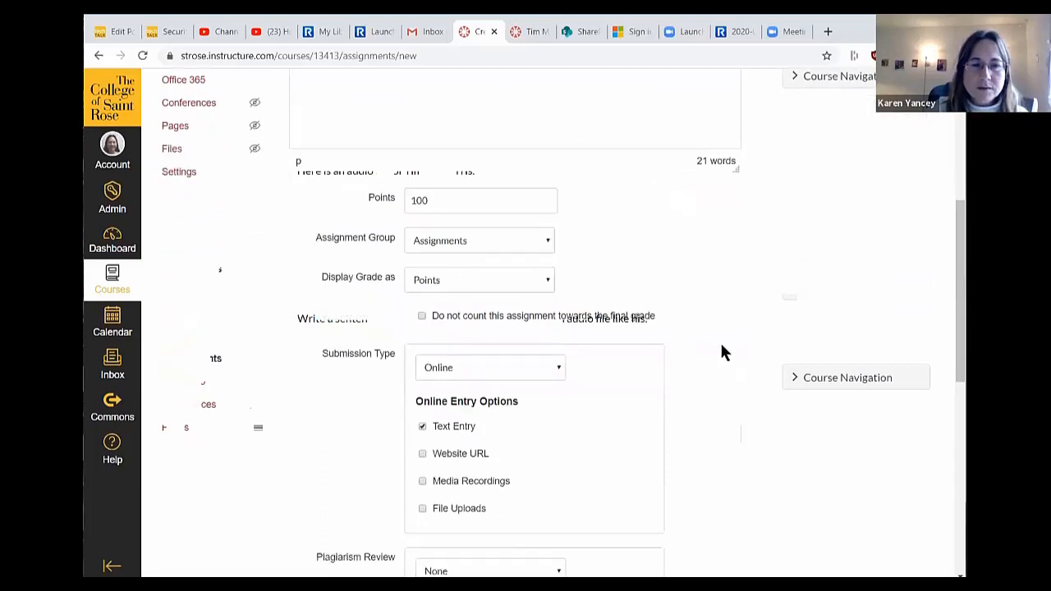
{"action": "left_click", "coordinate": [556, 367]}
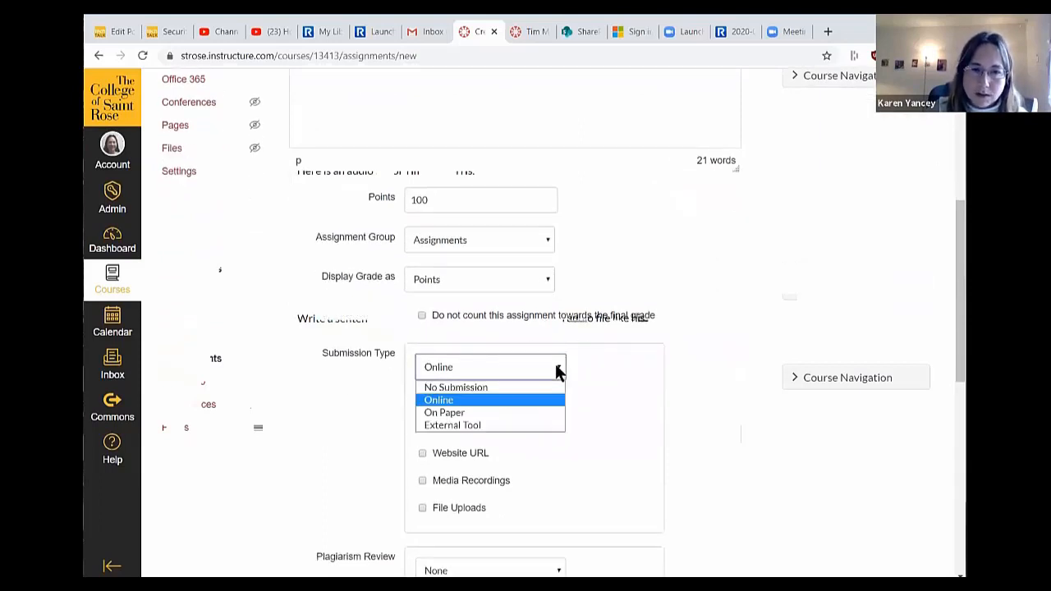
{"action": "left_click", "coordinate": [544, 401]}
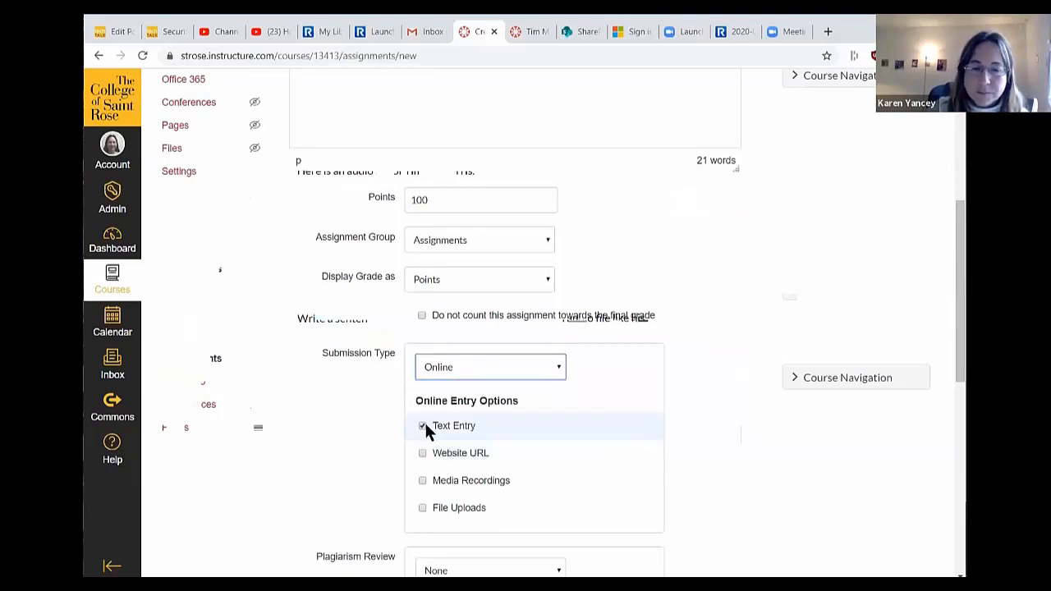
{"action": "scroll", "coordinate": [626, 423], "scroll_direction": "down", "scroll_amount": 5}
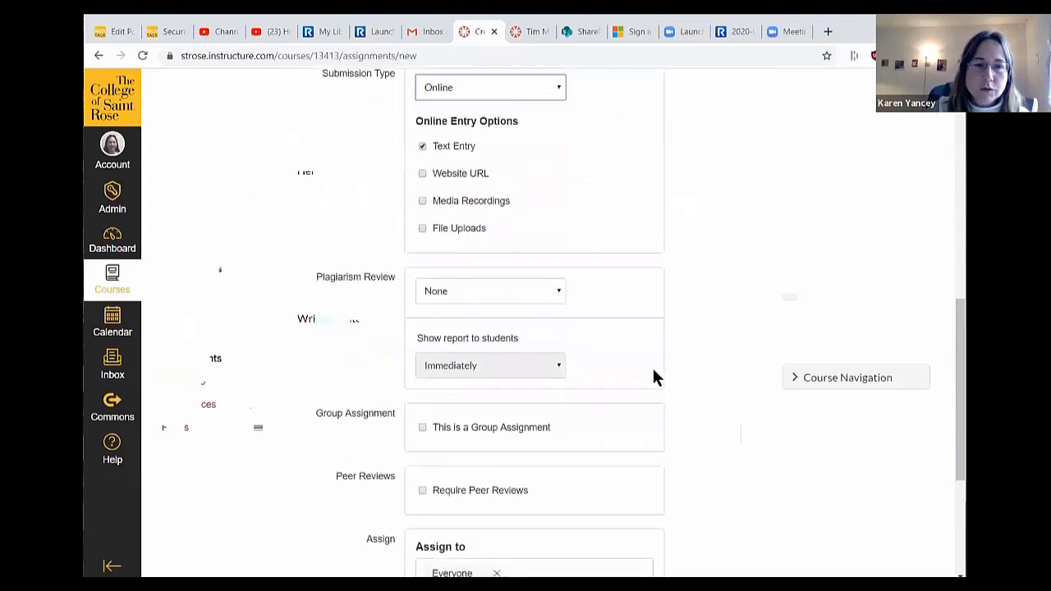
{"action": "scroll", "coordinate": [664, 329], "scroll_direction": "down", "scroll_amount": 2}
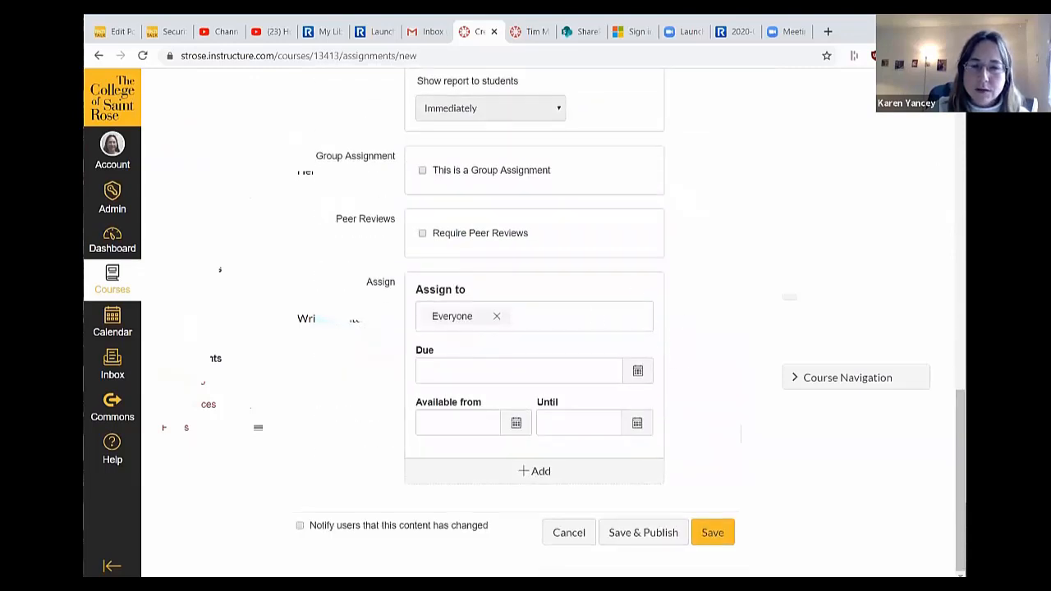
{"action": "scroll", "coordinate": [757, 441], "scroll_direction": "up", "scroll_amount": 7}
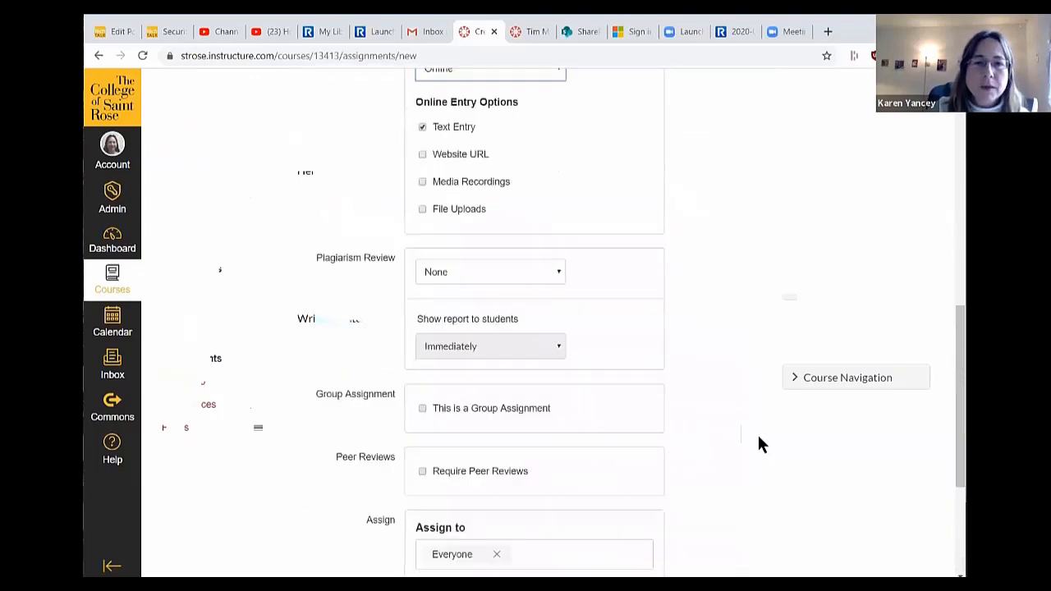
{"action": "scroll", "coordinate": [757, 444], "scroll_direction": "up", "scroll_amount": 3}
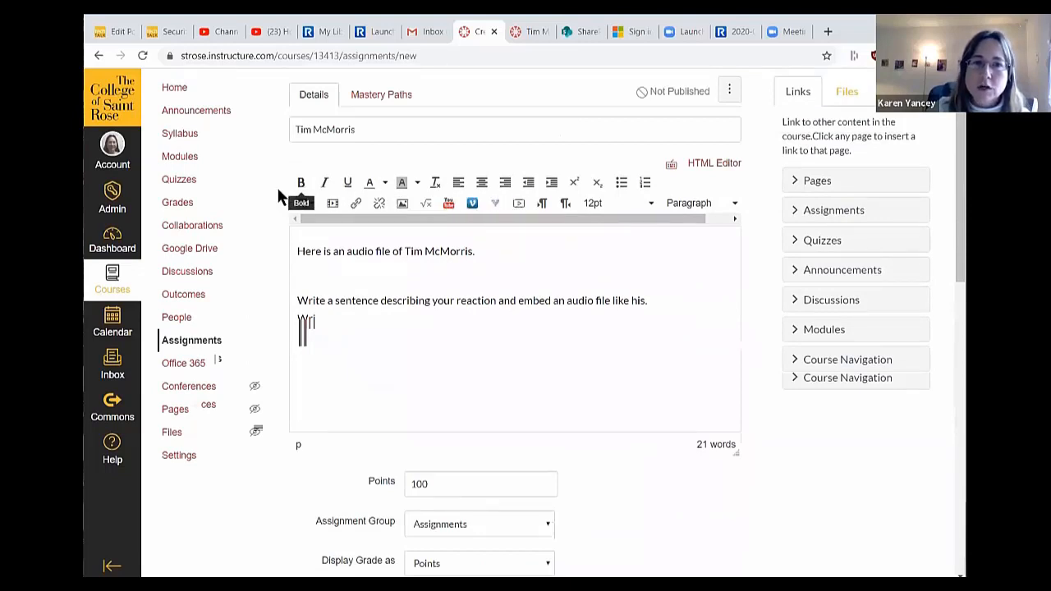
- Upload an audio file as a media comment between the two description sentences
{"action": "left_click", "coordinate": [519, 203]}
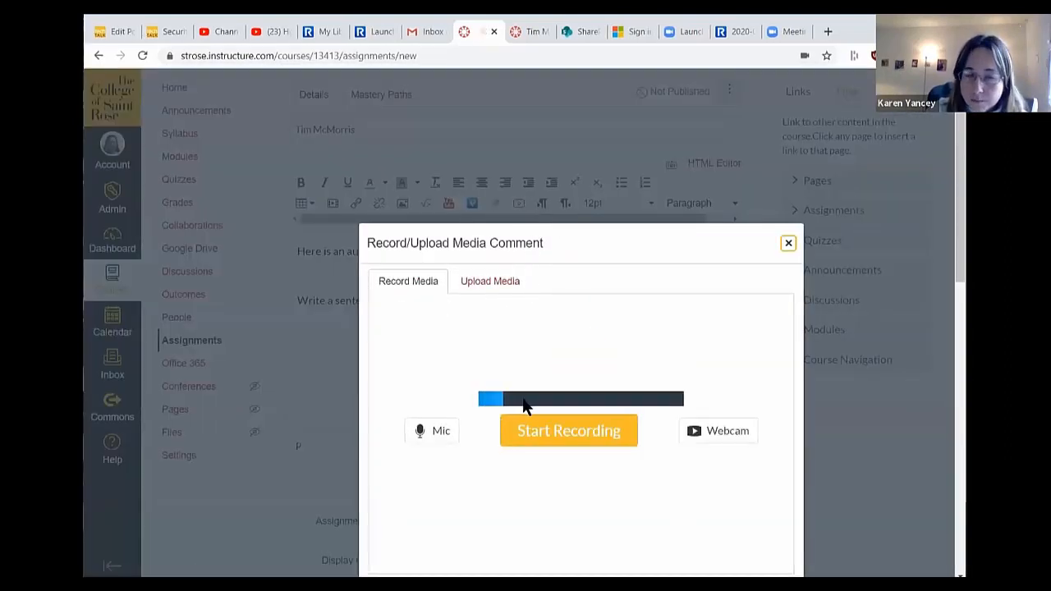
{"action": "left_click", "coordinate": [487, 288]}
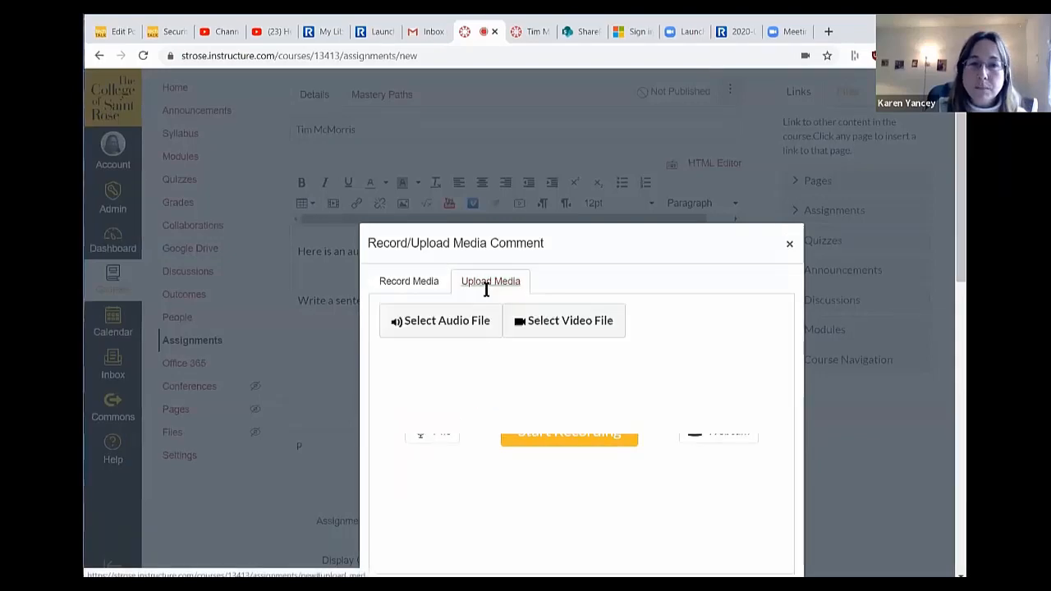
{"action": "left_click", "coordinate": [451, 327]}
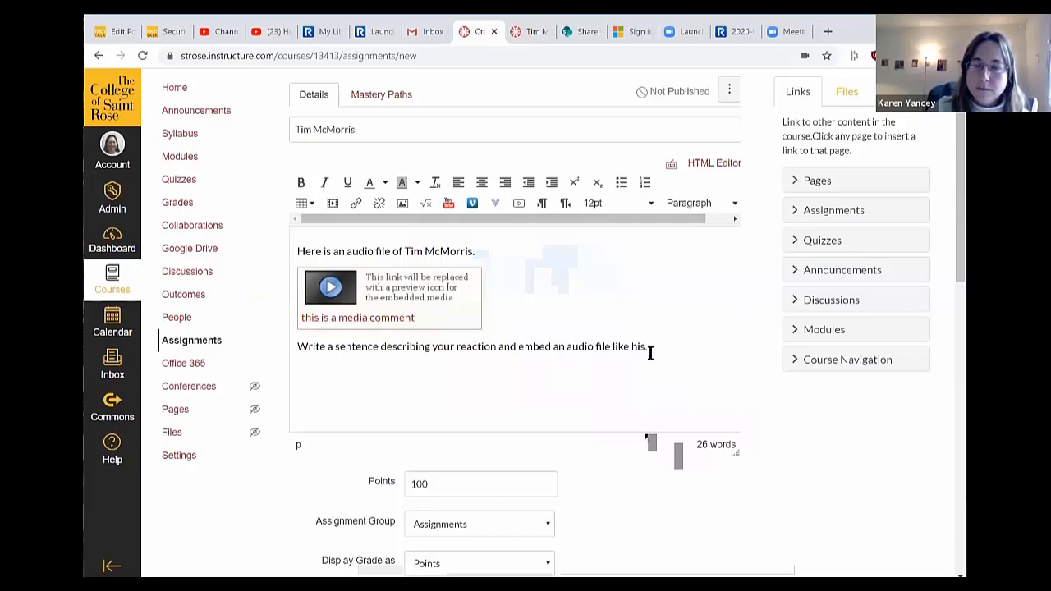
{"action": "scroll", "coordinate": [659, 348], "scroll_direction": "down", "scroll_amount": 5}
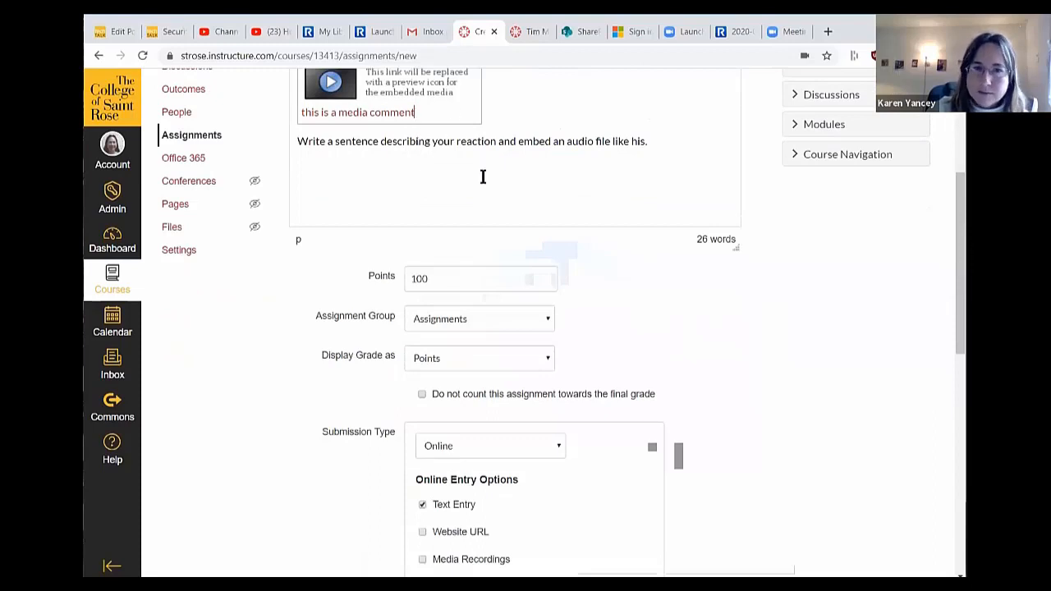
{"action": "scroll", "coordinate": [546, 204], "scroll_direction": "up", "scroll_amount": 3}
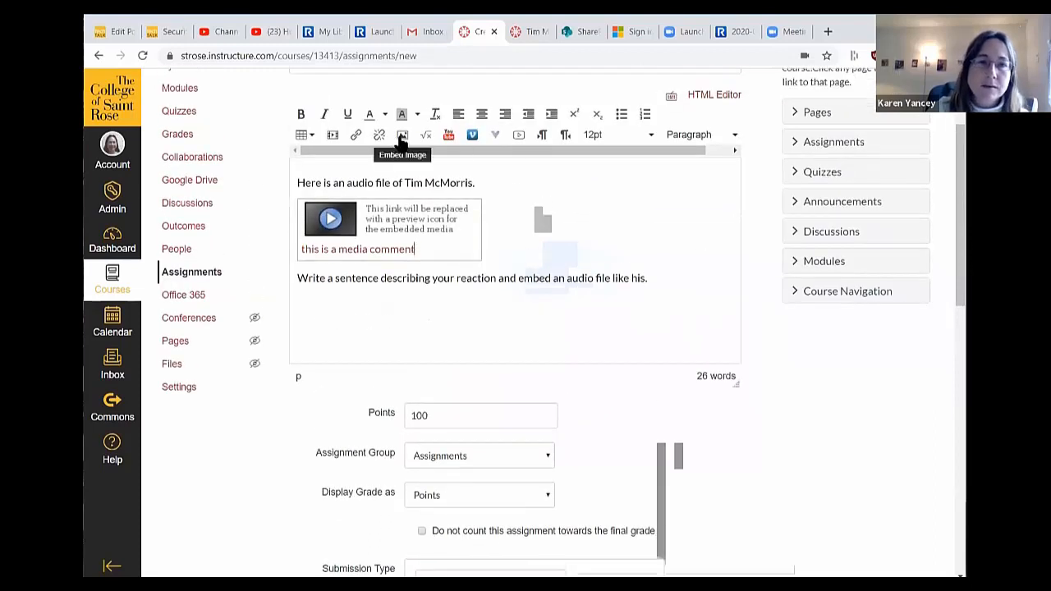
- Insert an uploaded jellyfish image below the reaction prompt, then bring up Insert/edit media
{"action": "left_click", "coordinate": [515, 301]}
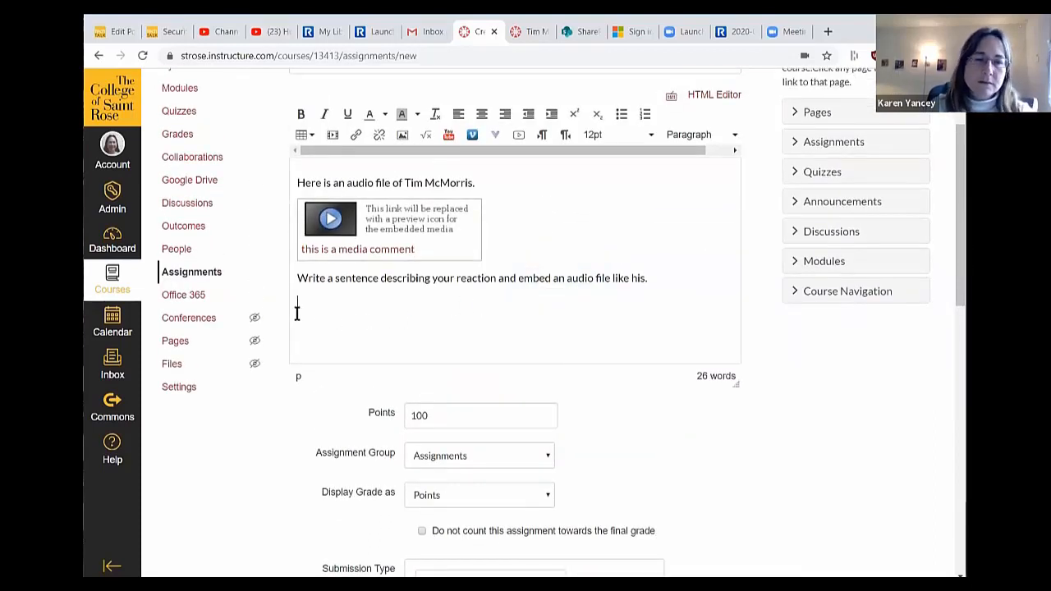
{"action": "left_click", "coordinate": [403, 137]}
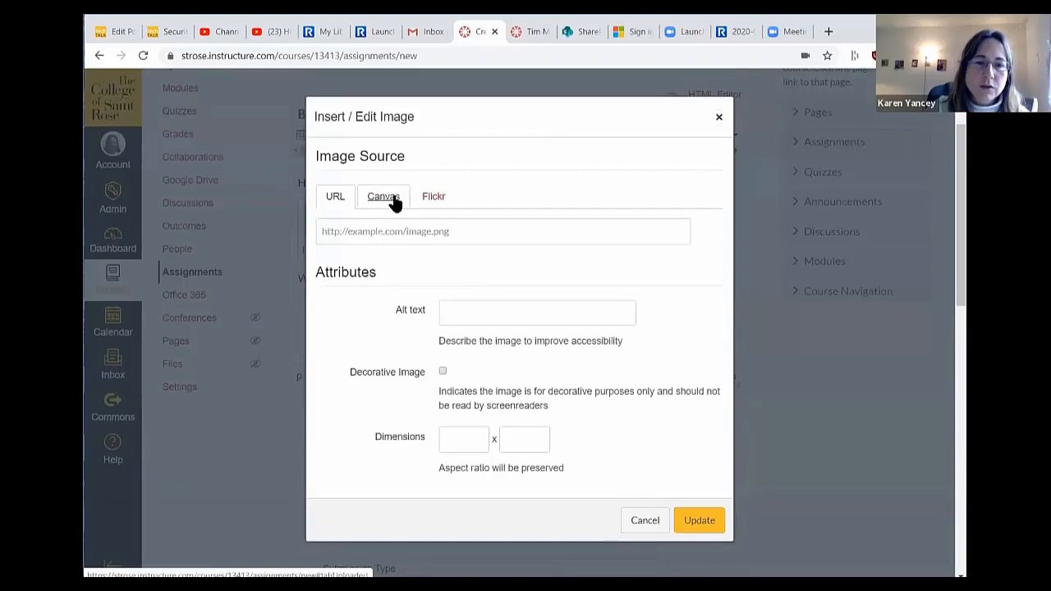
{"action": "left_click", "coordinate": [394, 199]}
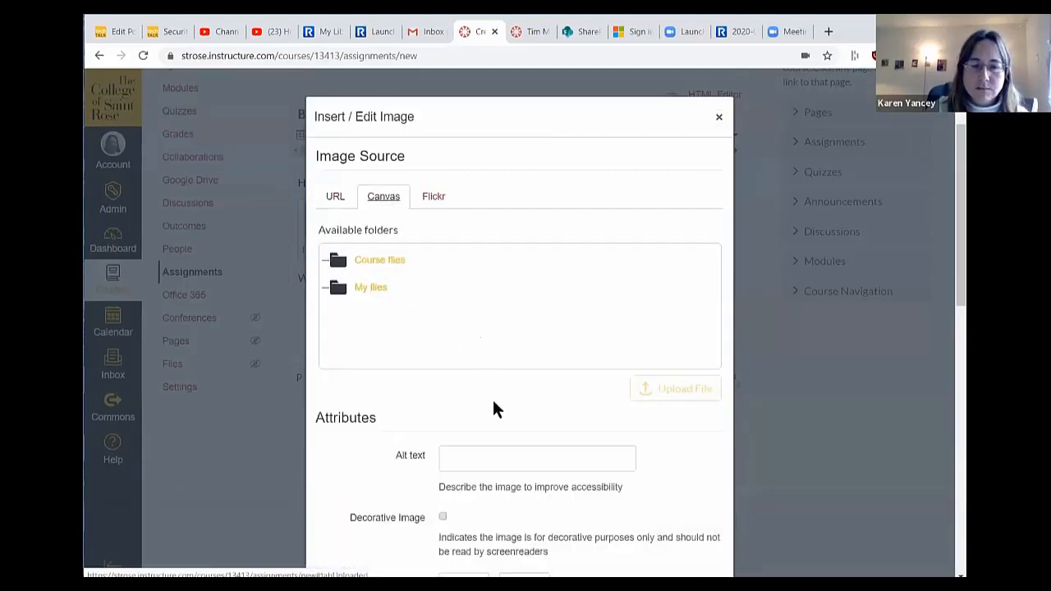
{"action": "left_click", "coordinate": [682, 390]}
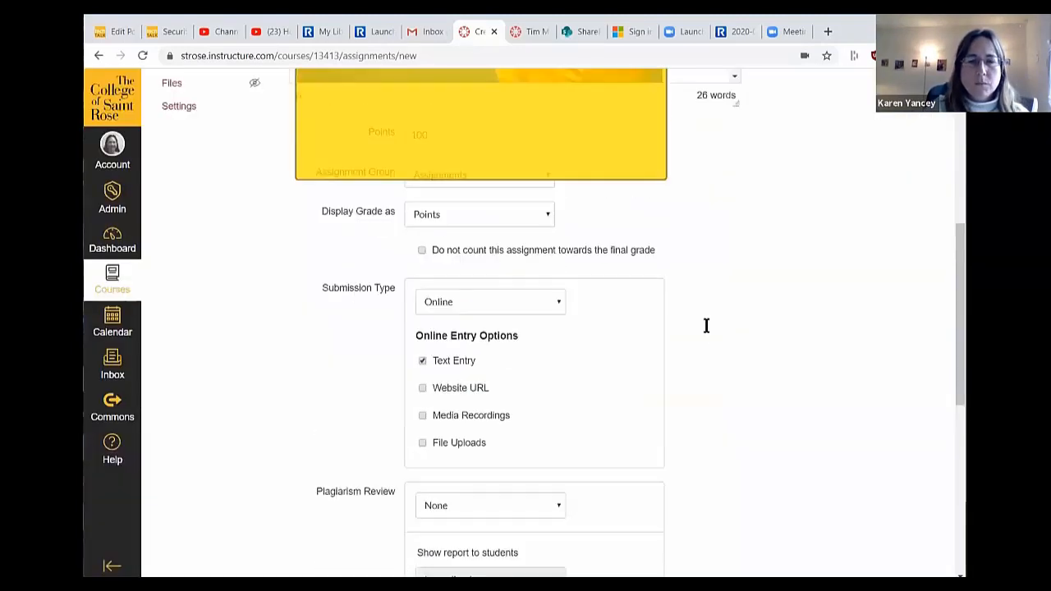
{"action": "scroll", "coordinate": [704, 329], "scroll_direction": "up", "scroll_amount": 5}
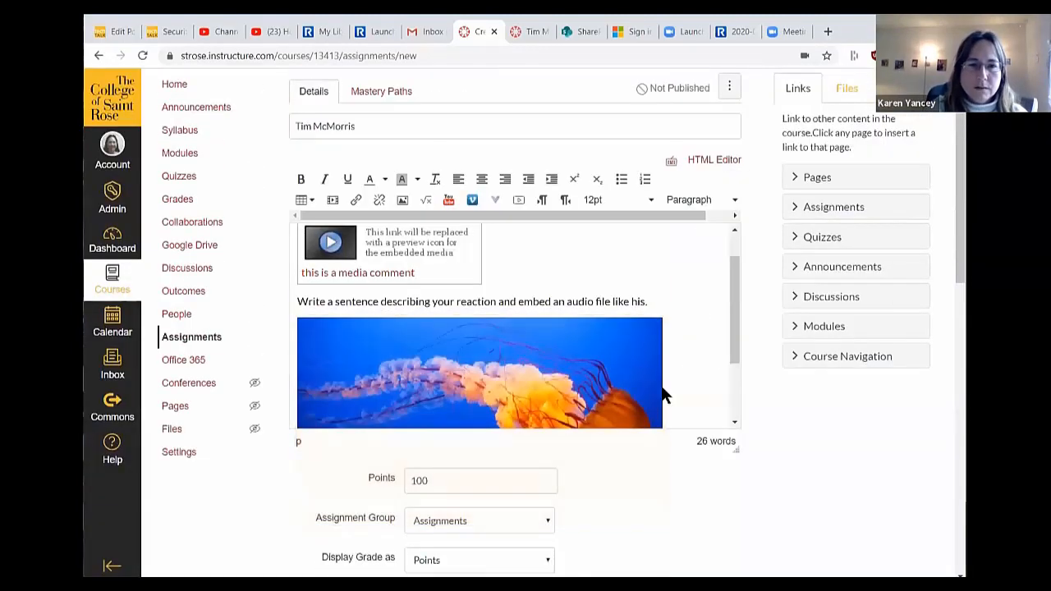
{"action": "scroll", "coordinate": [735, 341], "scroll_direction": "down", "scroll_amount": 2}
{"action": "left_click_drag", "start_coordinate": [735, 341], "coordinate": [739, 382]}
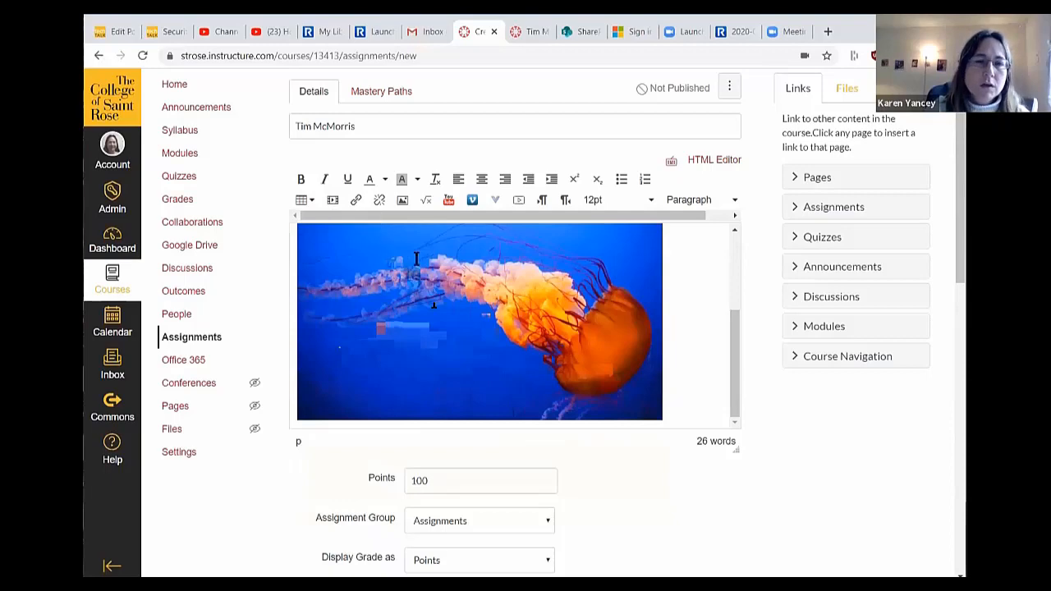
{"action": "left_click", "coordinate": [332, 200]}
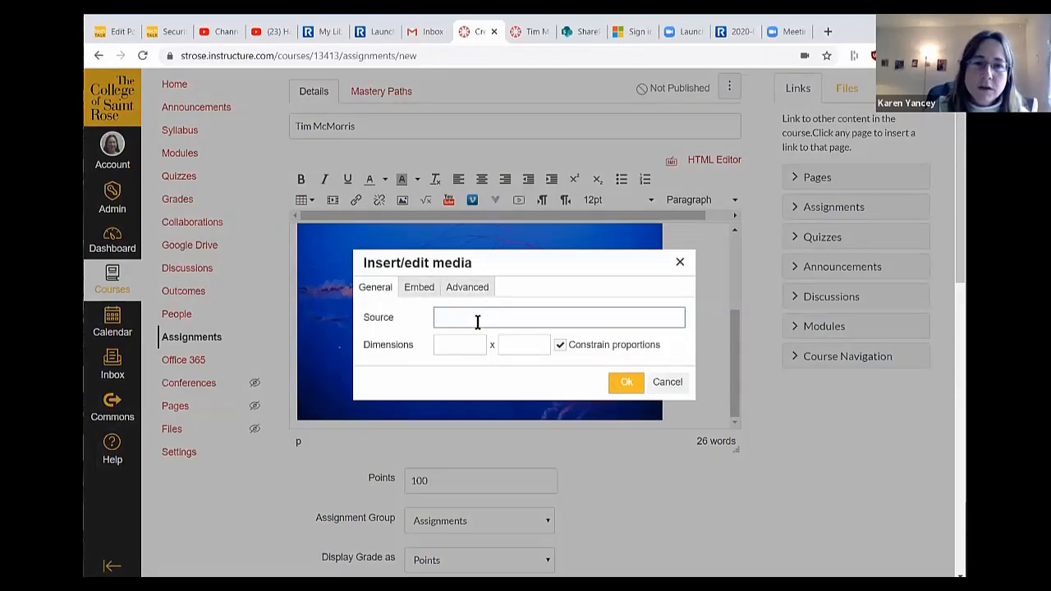
{"action": "left_click", "coordinate": [457, 288]}
{"action": "left_click", "coordinate": [421, 289]}
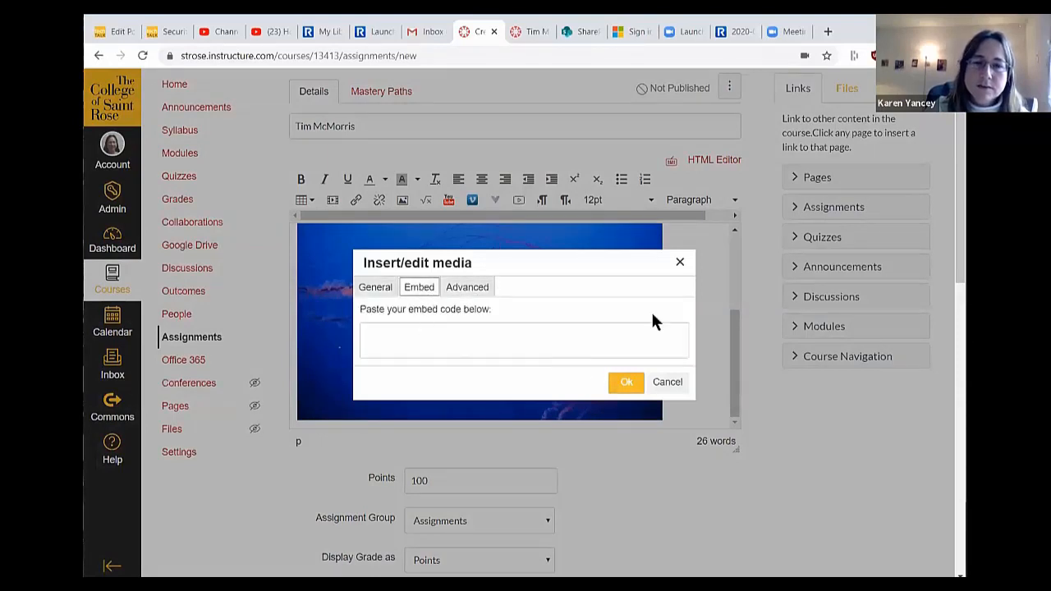
{"action": "left_click", "coordinate": [682, 264]}
{"action": "scroll", "coordinate": [732, 274], "scroll_direction": "up", "scroll_amount": 5}
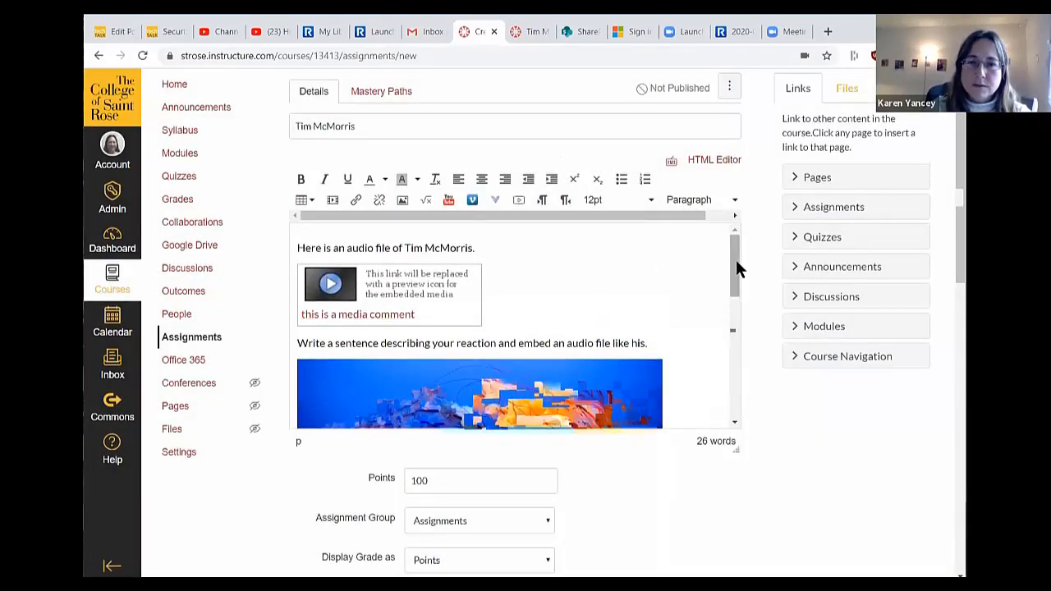
{"action": "left_click_drag", "start_coordinate": [735, 261], "coordinate": [734, 332]}
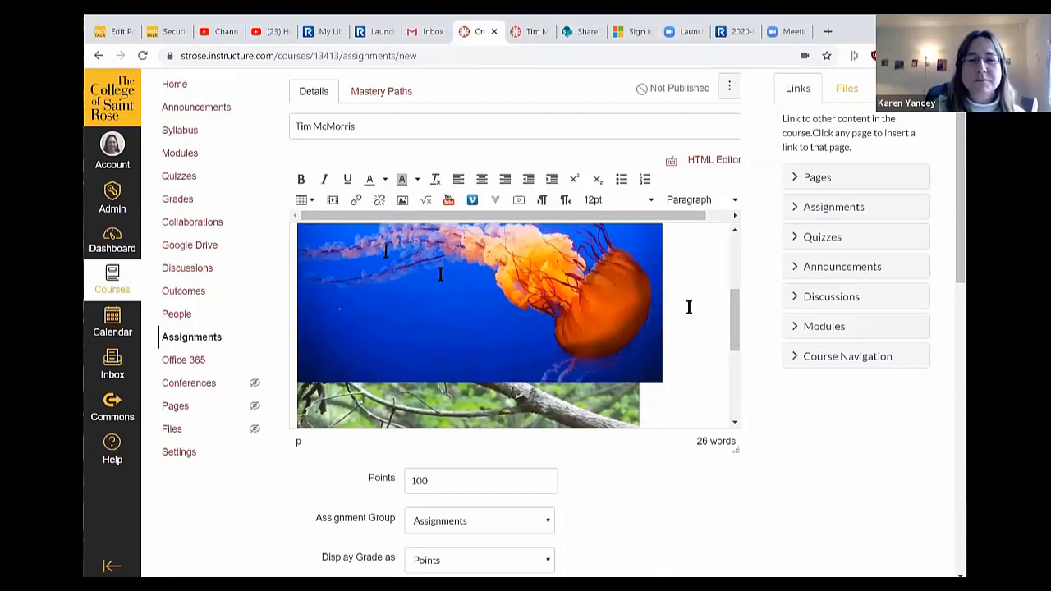
{"action": "left_click_drag", "start_coordinate": [733, 337], "coordinate": [723, 382]}
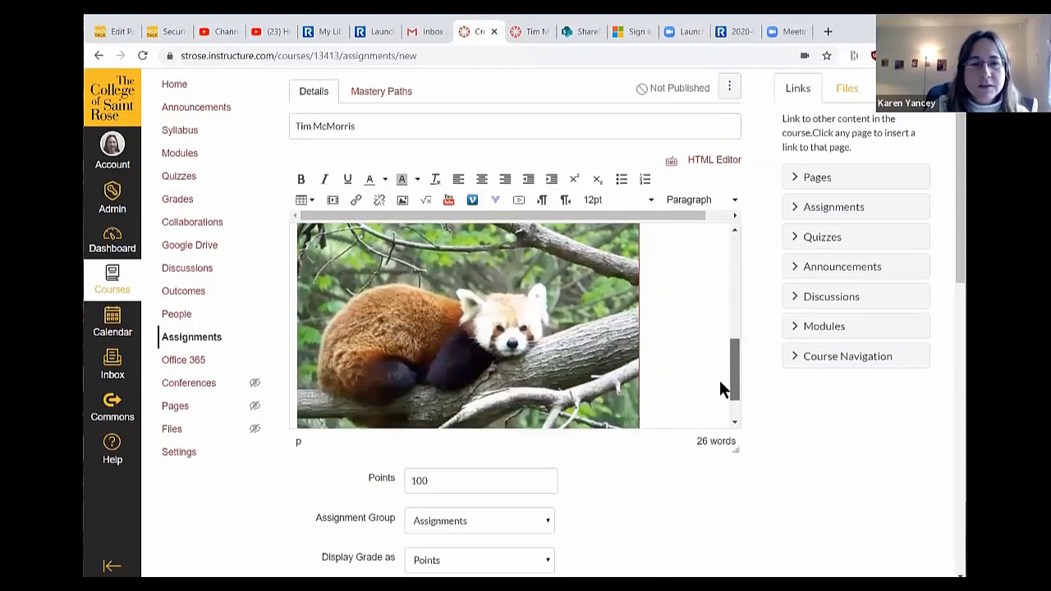
{"action": "scroll", "coordinate": [657, 386], "scroll_direction": "down", "scroll_amount": 1}
{"action": "scroll", "coordinate": [690, 398], "scroll_direction": "down", "scroll_amount": 10}
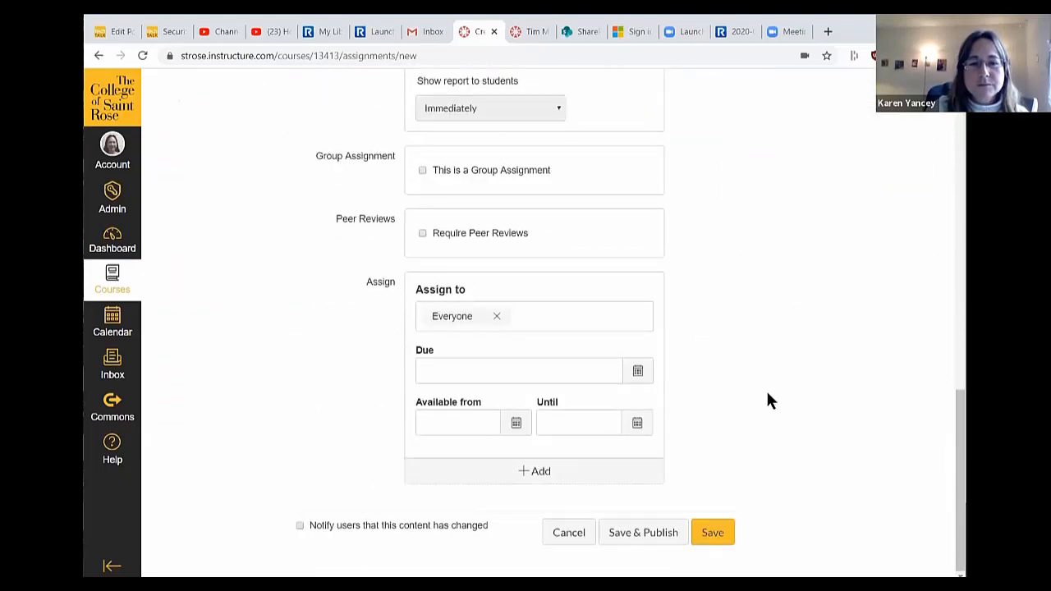
- Save and publish the Tim McMorris assignment, then enter Student View from the course home
{"action": "left_click", "coordinate": [665, 536]}
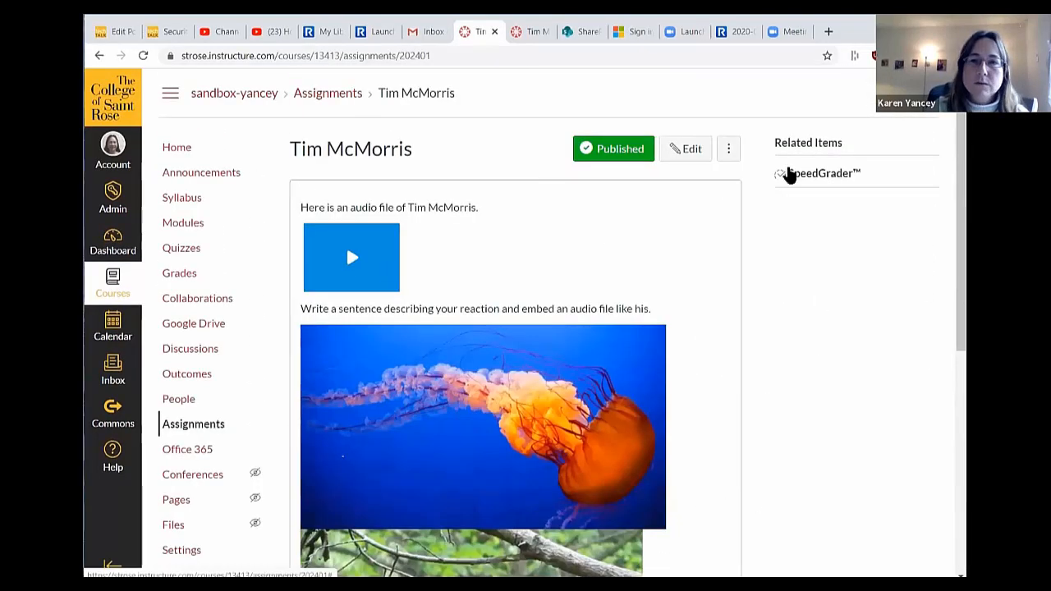
{"action": "left_click", "coordinate": [179, 153]}
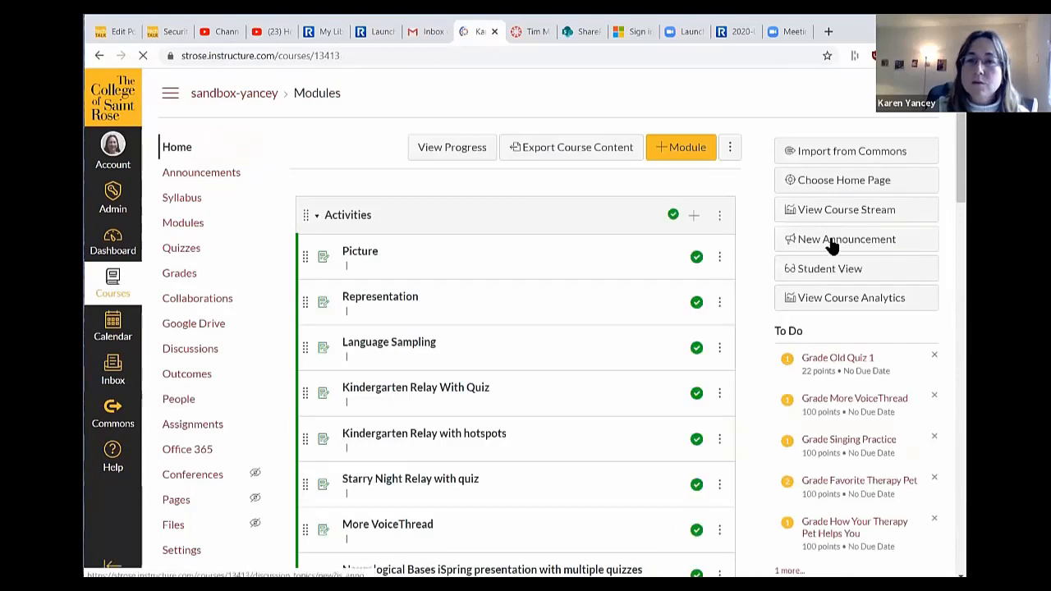
{"action": "left_click", "coordinate": [825, 271]}
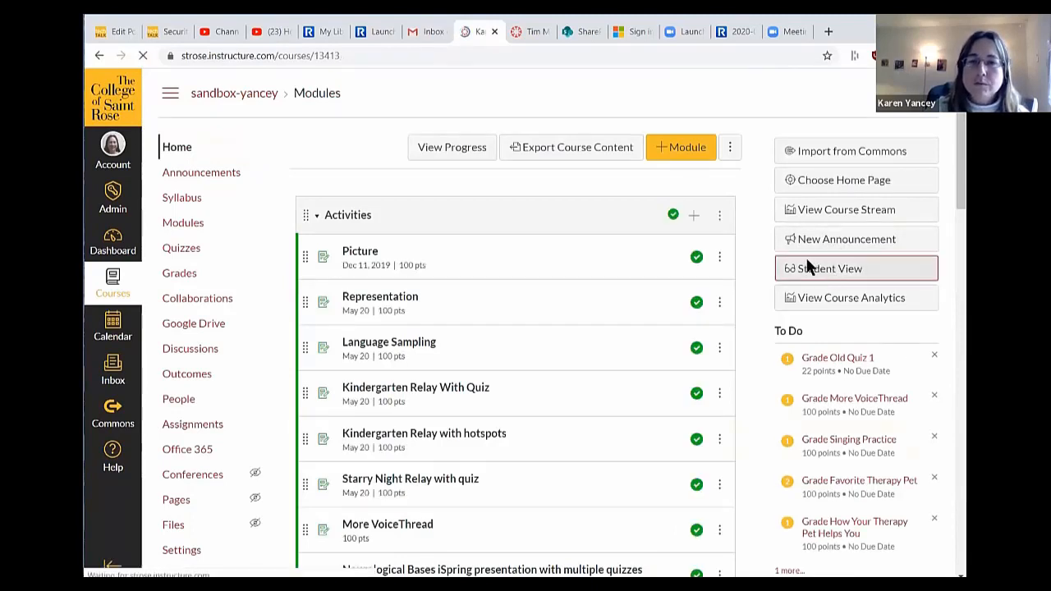
- As the test student, open the Tim McMorris assignment from the Assignments list
{"action": "left_click", "coordinate": [190, 425]}
{"action": "scroll", "coordinate": [715, 312], "scroll_direction": "down", "scroll_amount": 10}
{"action": "scroll", "coordinate": [714, 312], "scroll_direction": "down", "scroll_amount": 8}
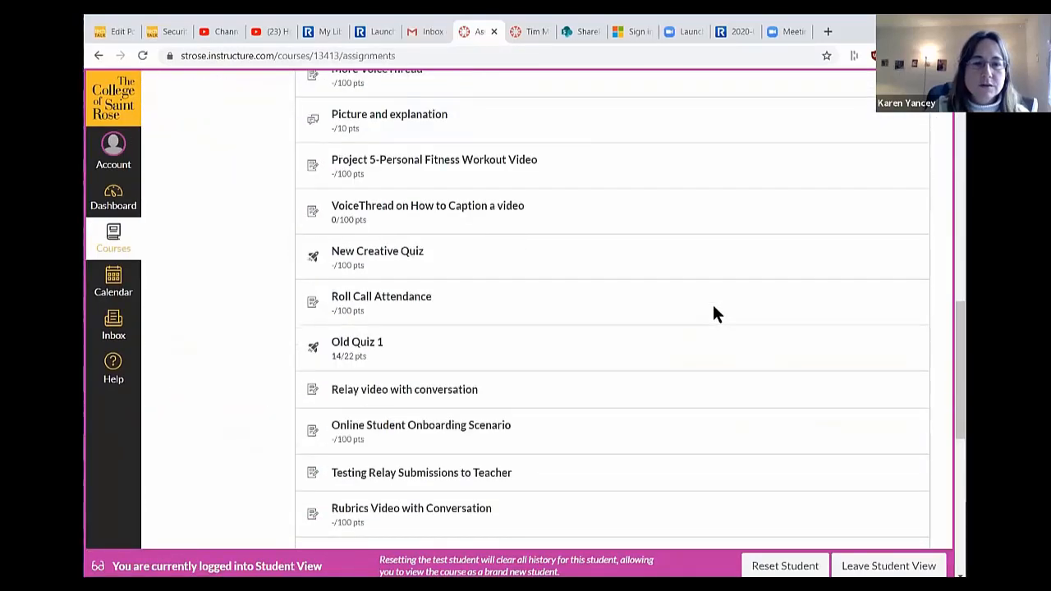
{"action": "left_click", "coordinate": [392, 311]}
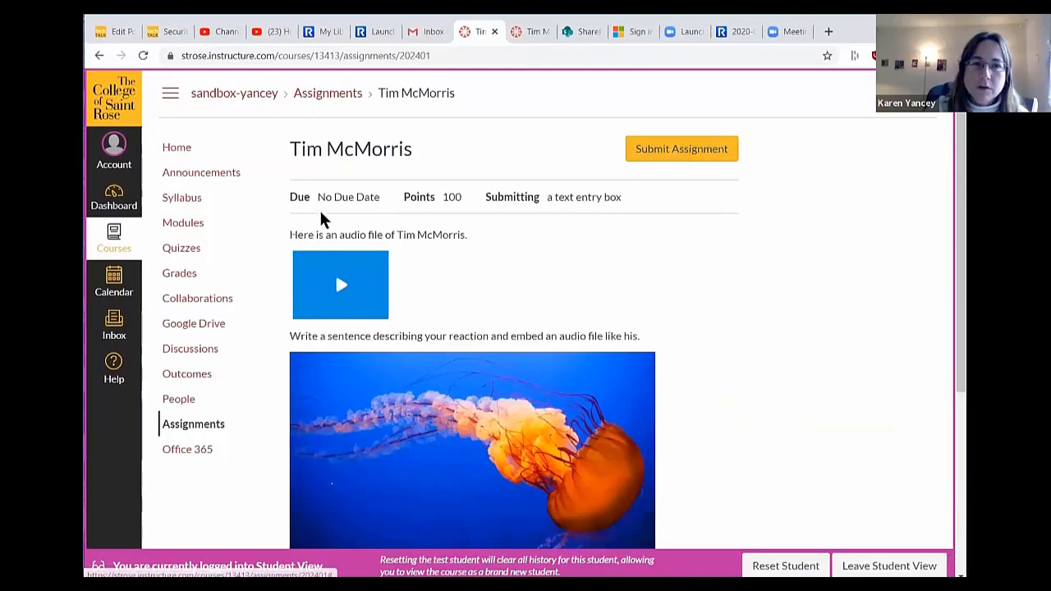
- Play and pause the assignment's audio clip, then begin a submission
{"action": "left_click", "coordinate": [340, 292]}
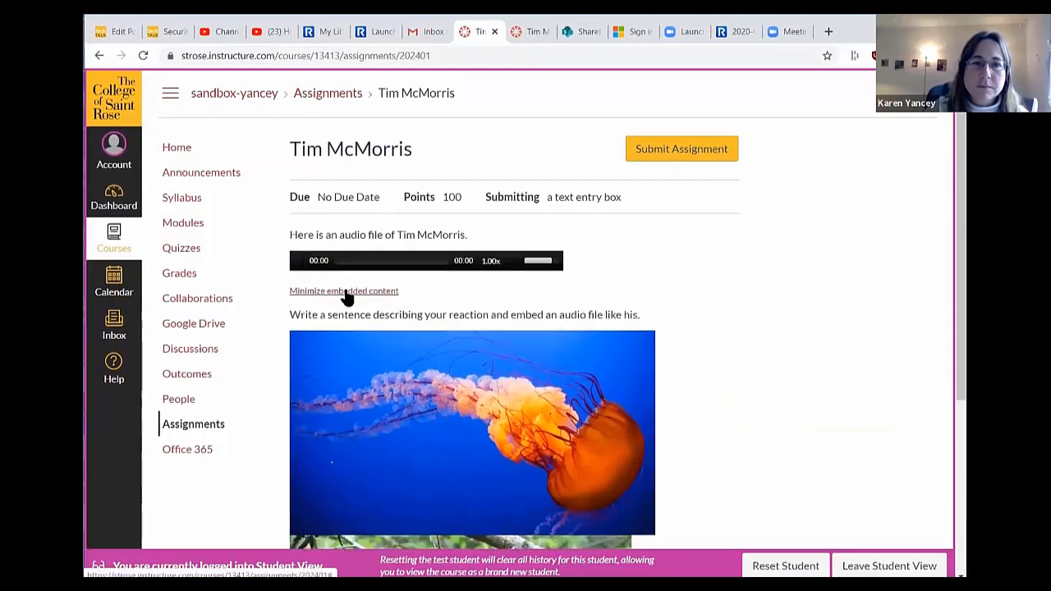
{"action": "left_click", "coordinate": [297, 261]}
{"action": "scroll", "coordinate": [543, 307], "scroll_direction": "down", "scroll_amount": 2}
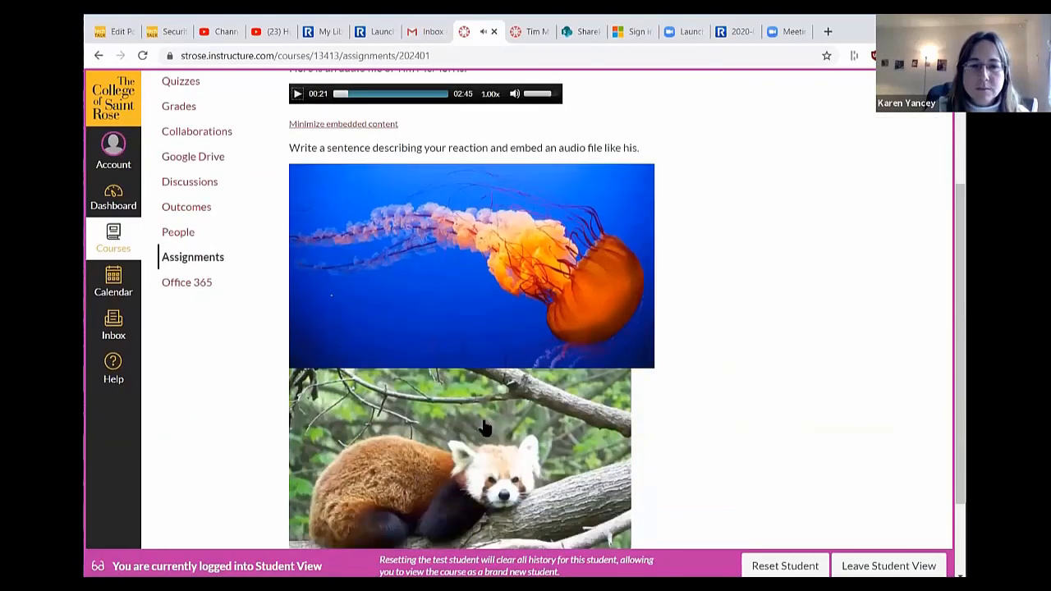
{"action": "scroll", "coordinate": [525, 411], "scroll_direction": "down", "scroll_amount": 1}
{"action": "scroll", "coordinate": [645, 353], "scroll_direction": "up", "scroll_amount": 3}
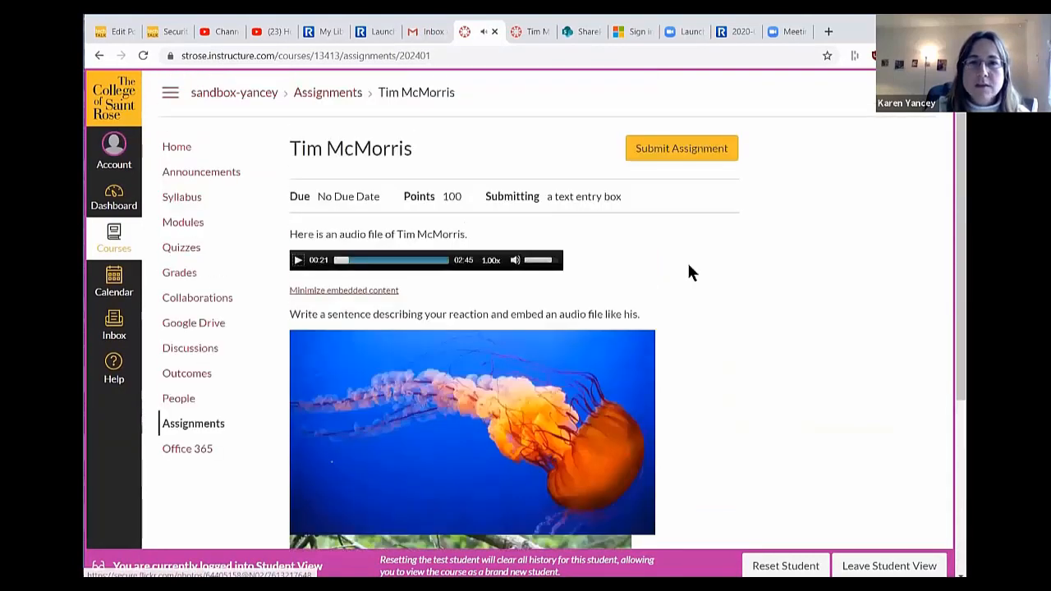
{"action": "left_click", "coordinate": [690, 153]}
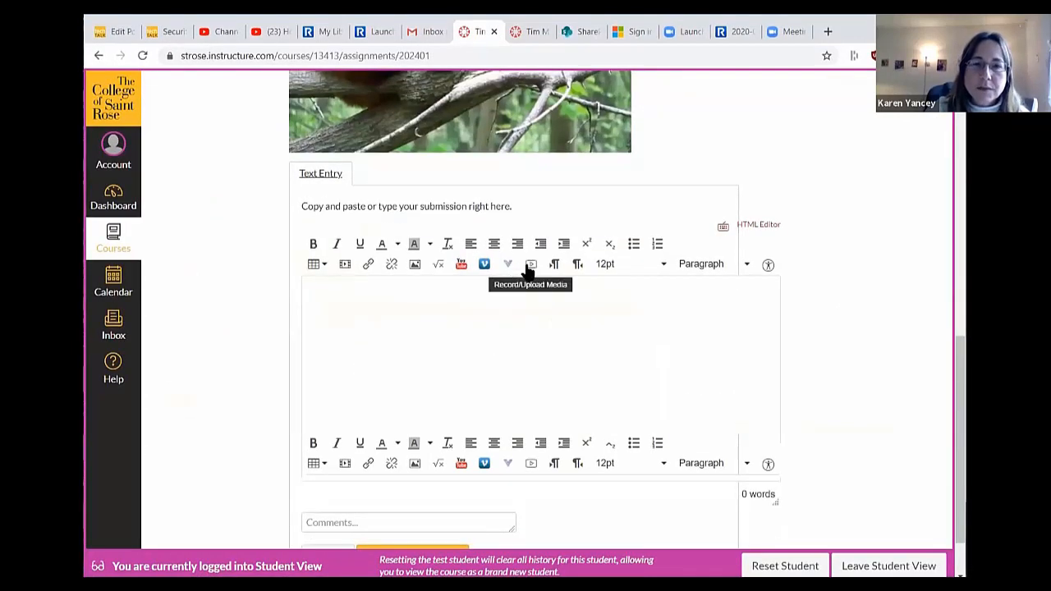
- Write 'Lovely song.' in the submission box and start a new line
{"action": "left_click", "coordinate": [595, 313]}
{"action": "type", "text": "Lovely song."}
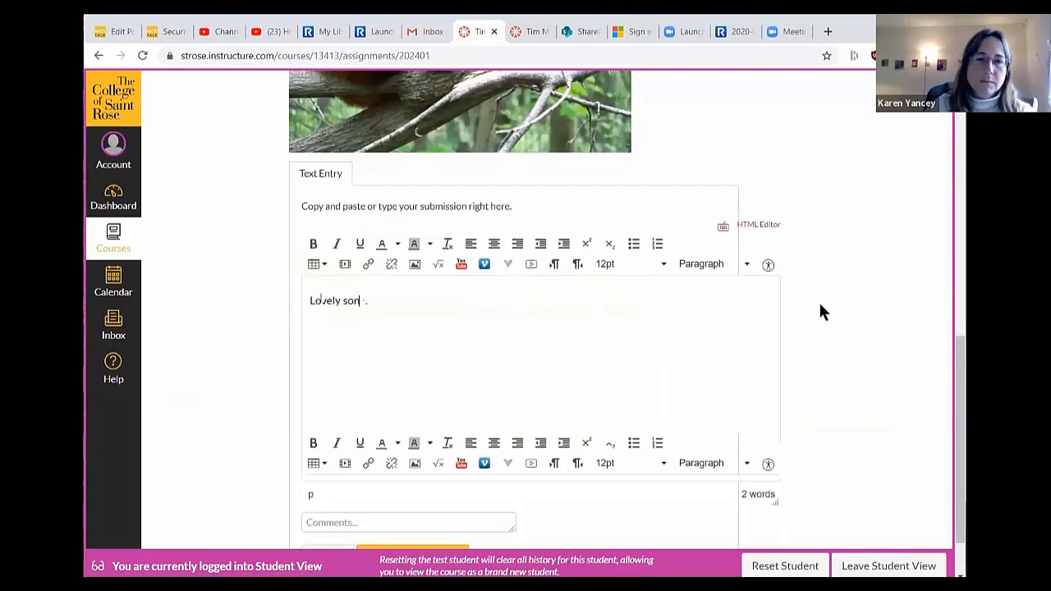
{"action": "key", "text": "Return"}
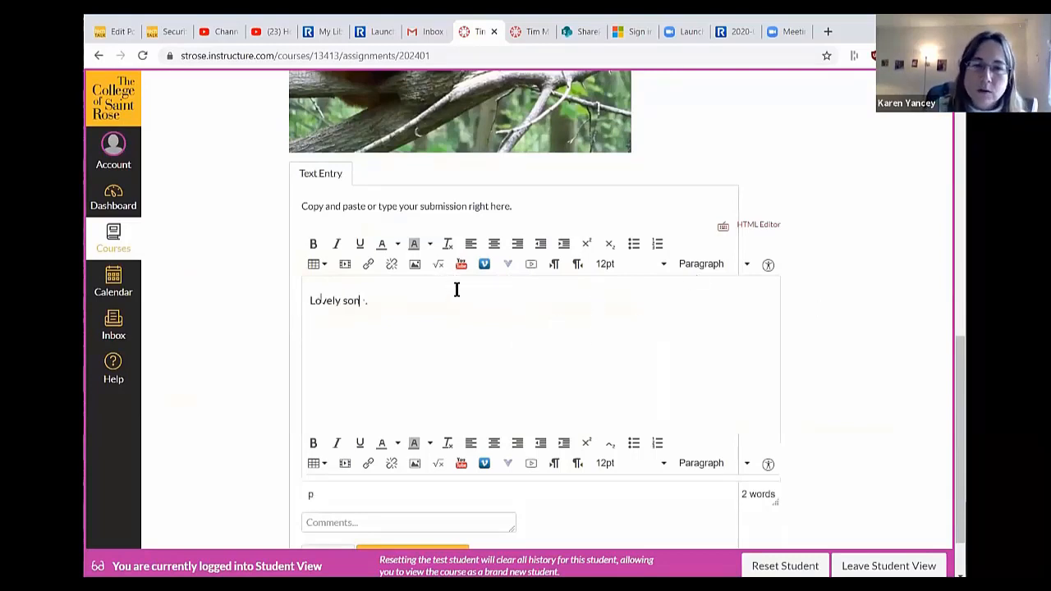
- Attach an uploaded audio file as a media comment and submit the assignment
{"action": "left_click", "coordinate": [532, 265]}
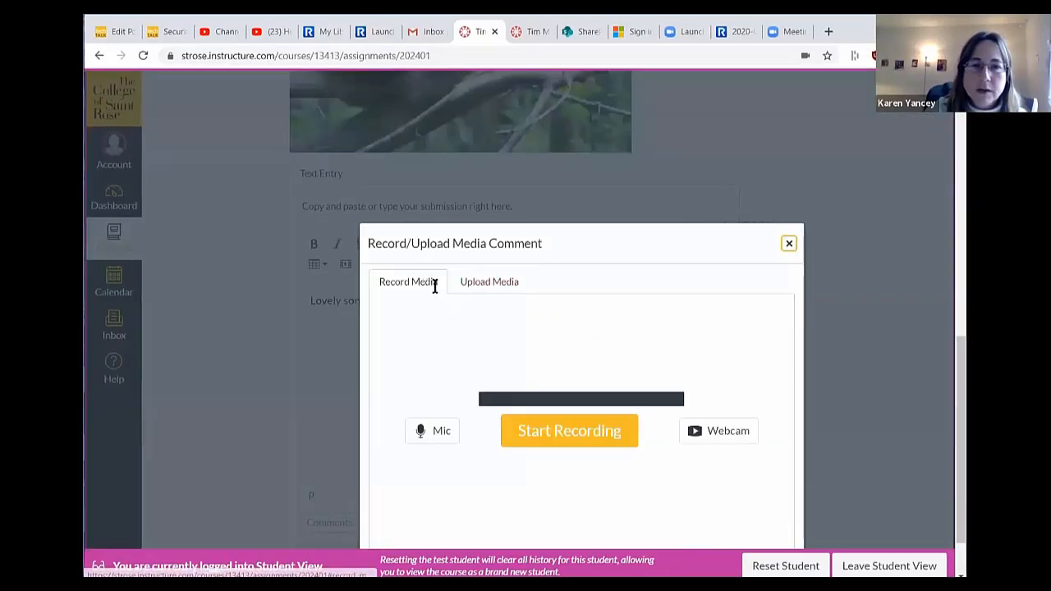
{"action": "left_click", "coordinate": [478, 284]}
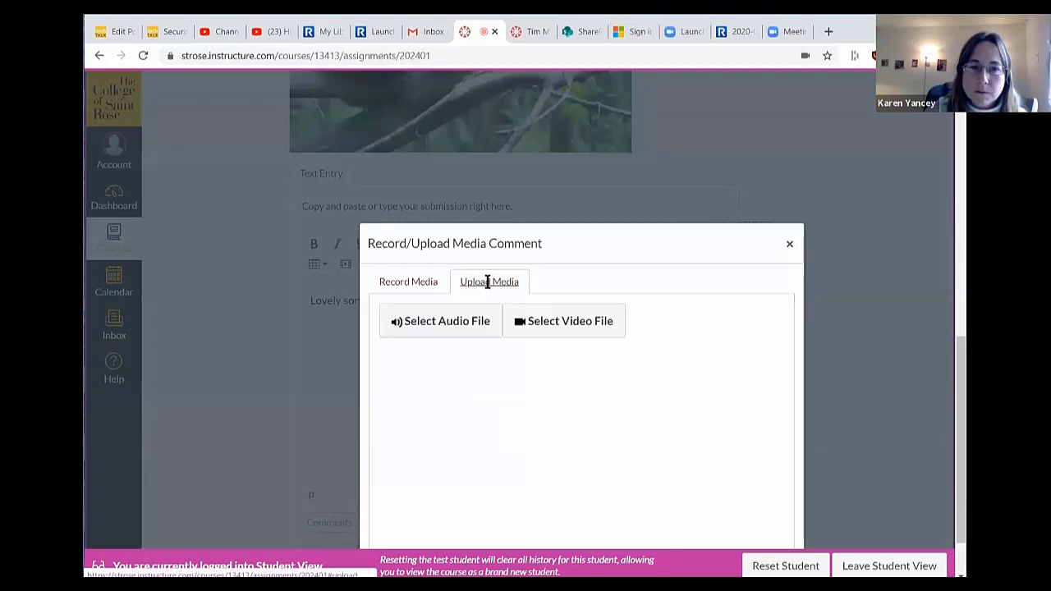
{"action": "left_click", "coordinate": [448, 321]}
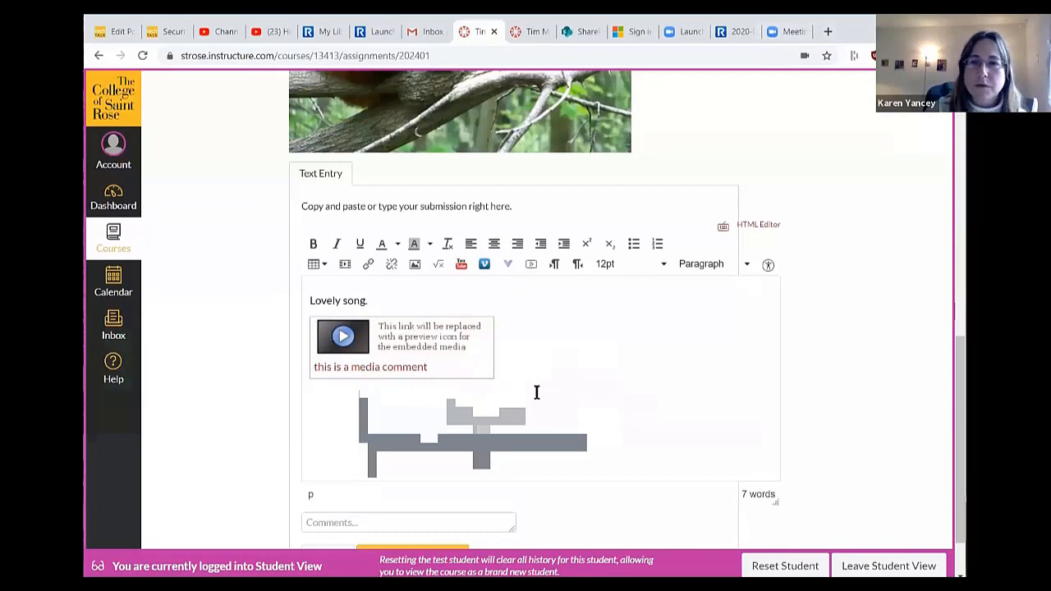
{"action": "scroll", "coordinate": [659, 406], "scroll_direction": "down", "scroll_amount": 1}
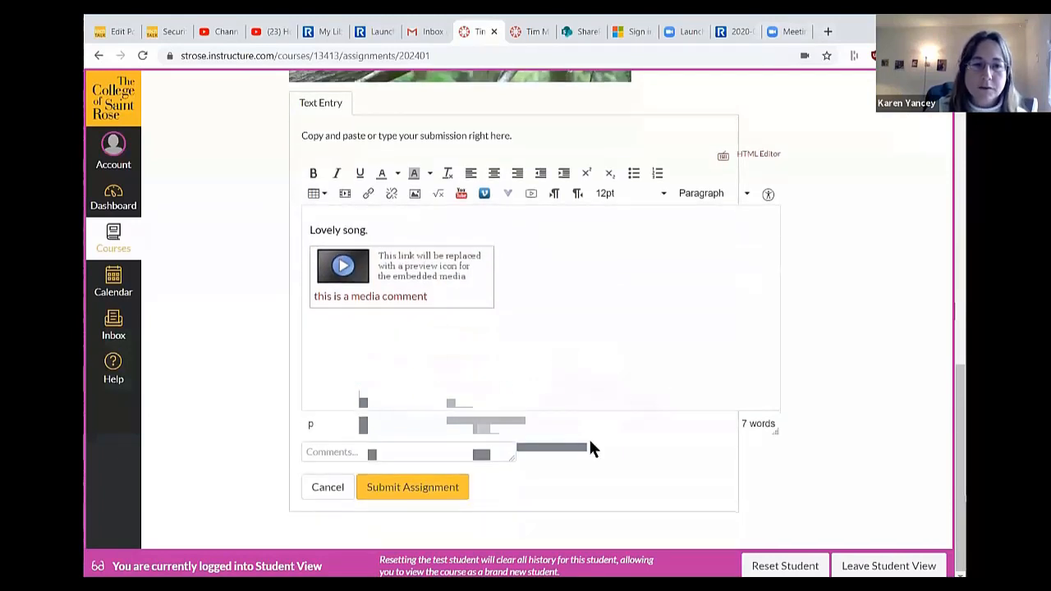
{"action": "left_click", "coordinate": [449, 489]}
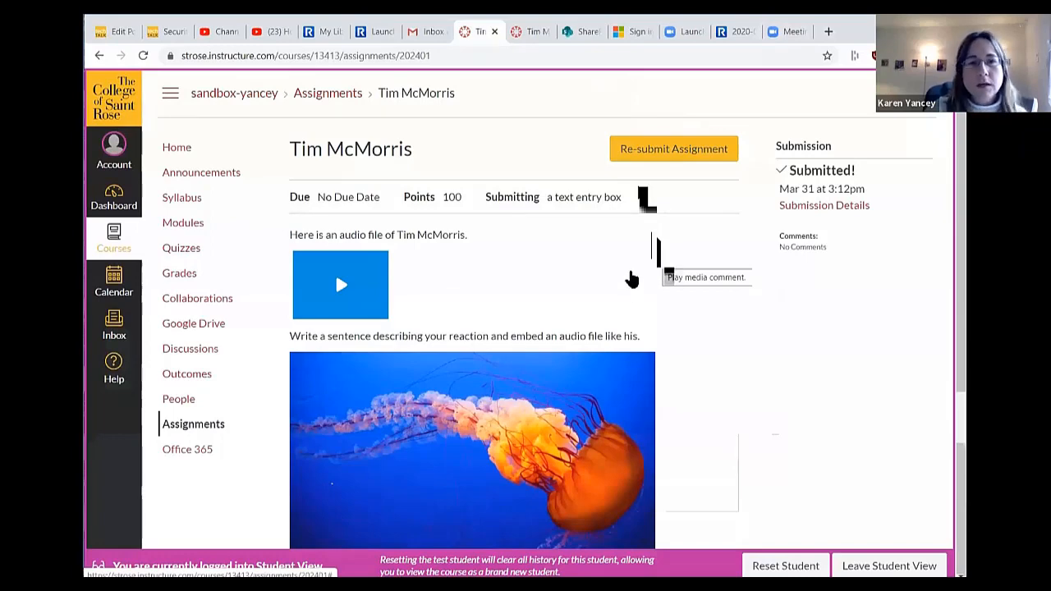
- Leave Student View, open the submission in SpeedGrader, and play, skip ahead and pause its audio
{"action": "left_click", "coordinate": [889, 566]}
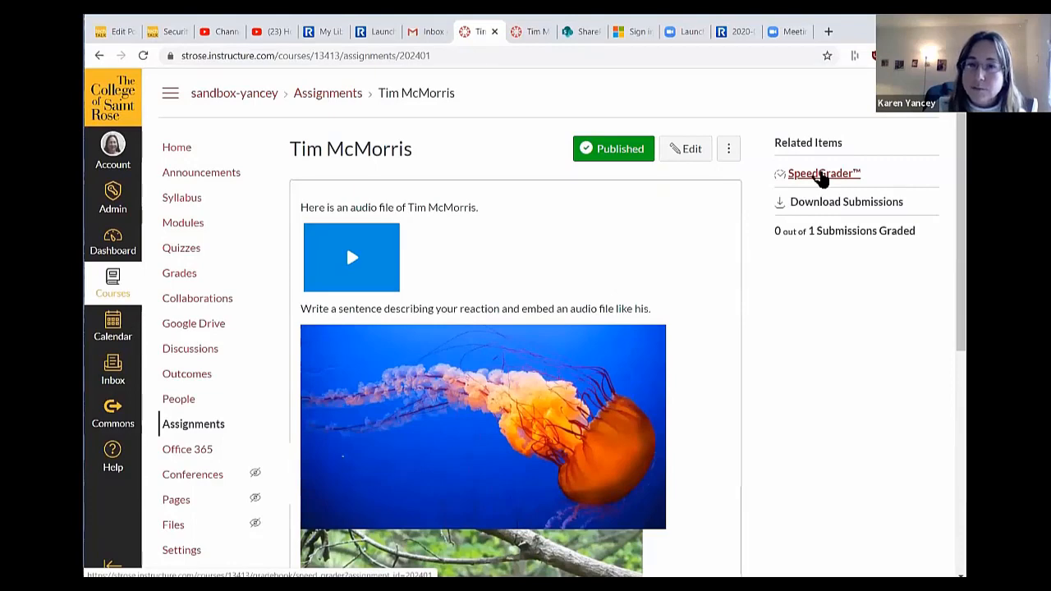
{"action": "left_click", "coordinate": [821, 175]}
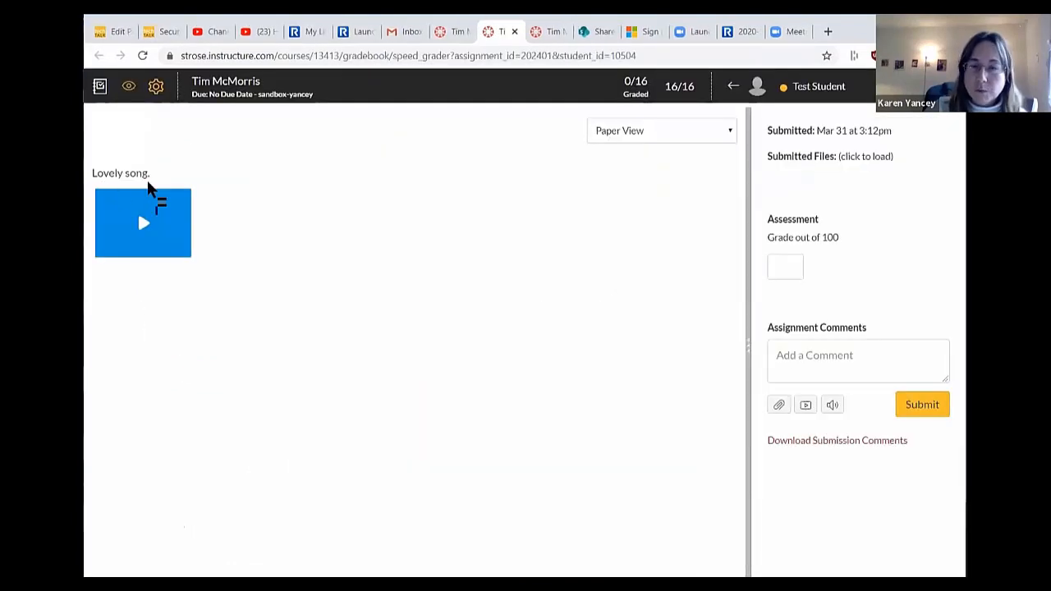
{"action": "left_click", "coordinate": [141, 224]}
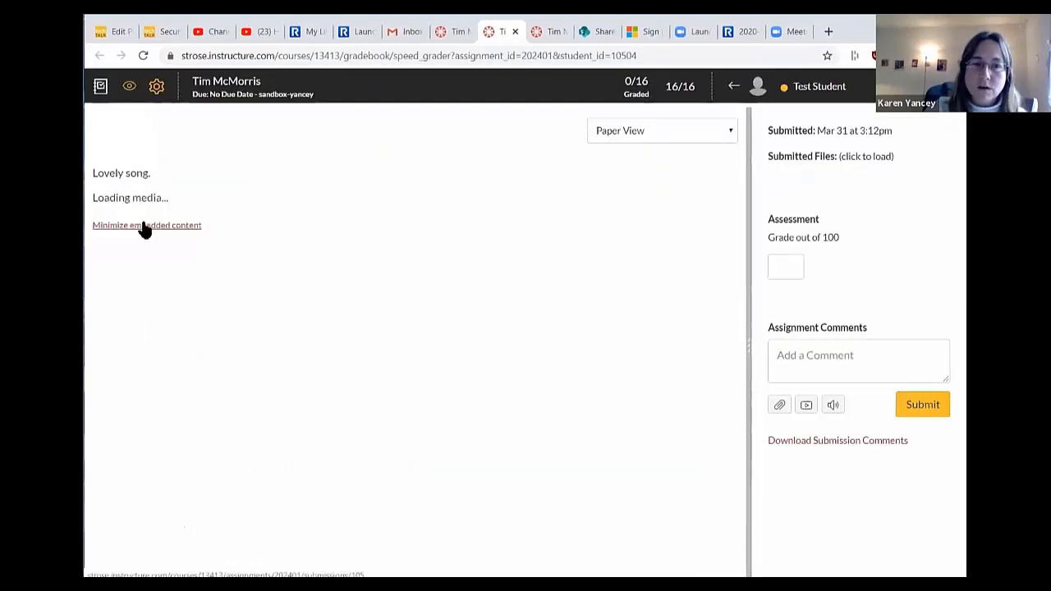
{"action": "left_click", "coordinate": [157, 200]}
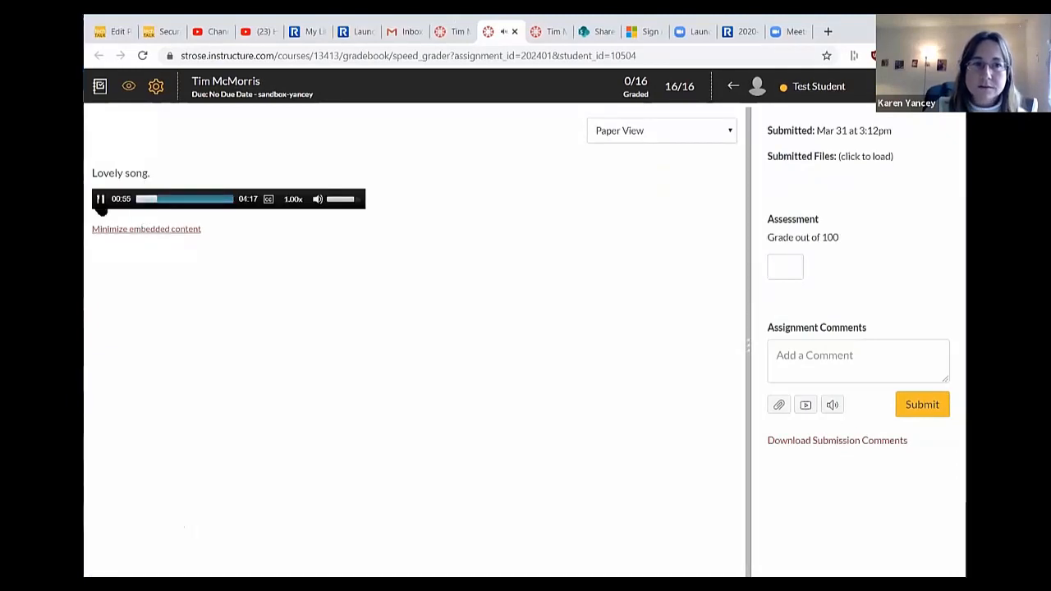
{"action": "left_click", "coordinate": [99, 200]}
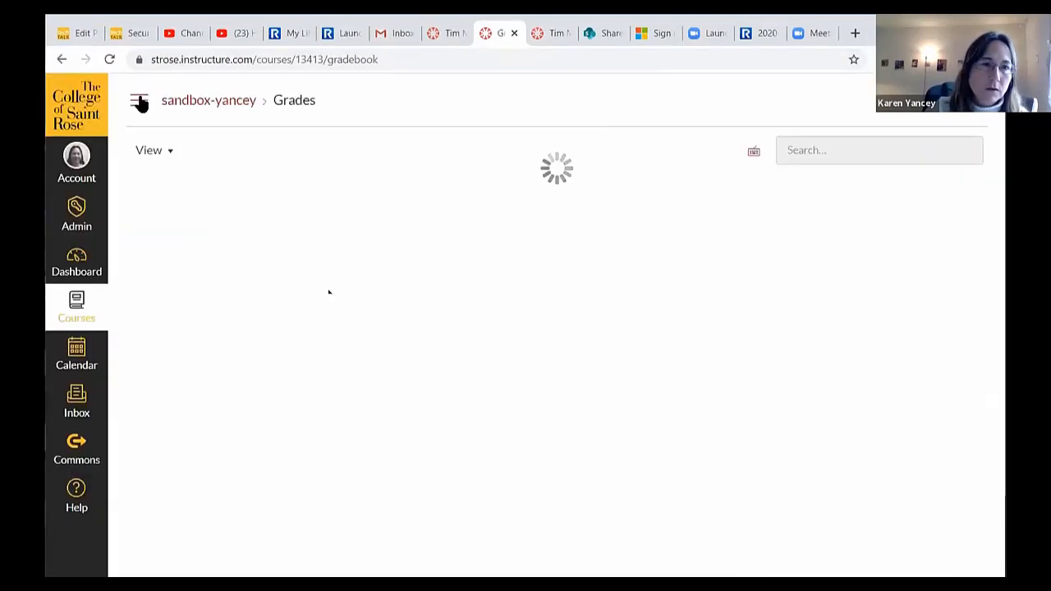
- Open the Tim McMorris assignment's edit page and review its Submission Type options without changes
{"action": "left_click", "coordinate": [139, 100]}
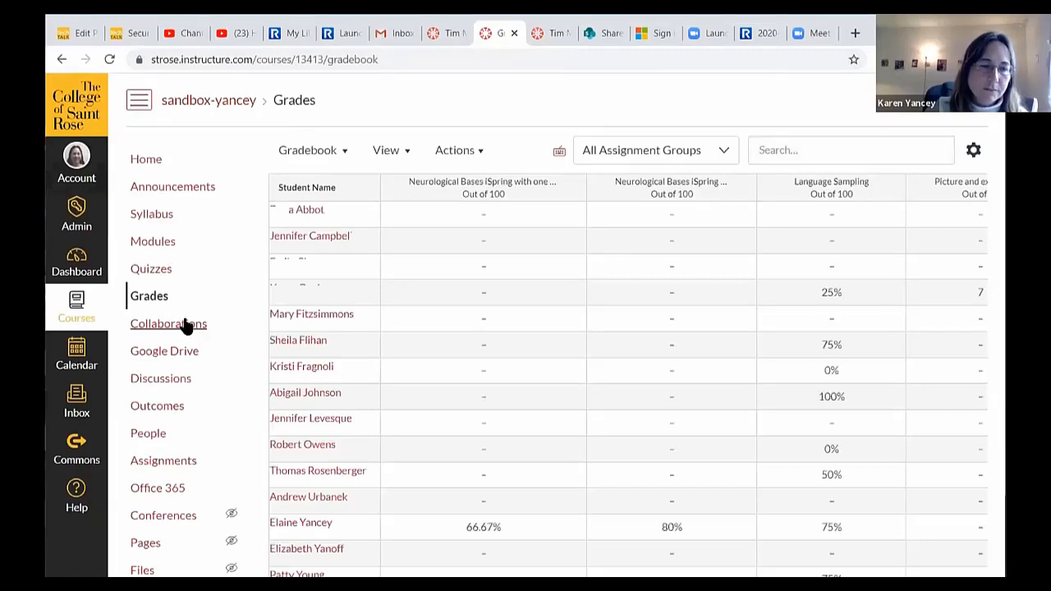
{"action": "left_click", "coordinate": [164, 460]}
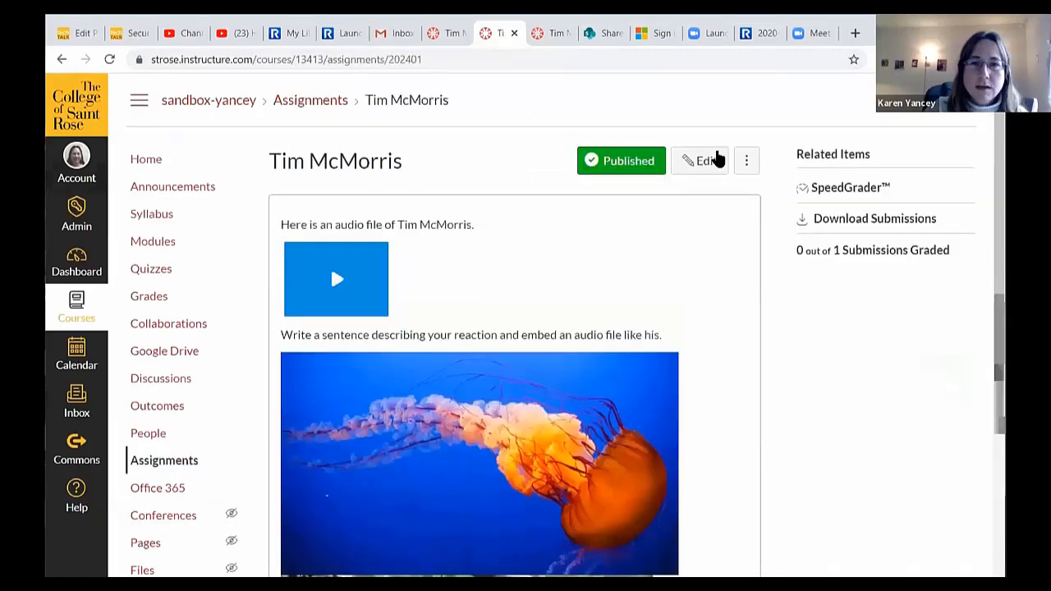
{"action": "left_click", "coordinate": [708, 162]}
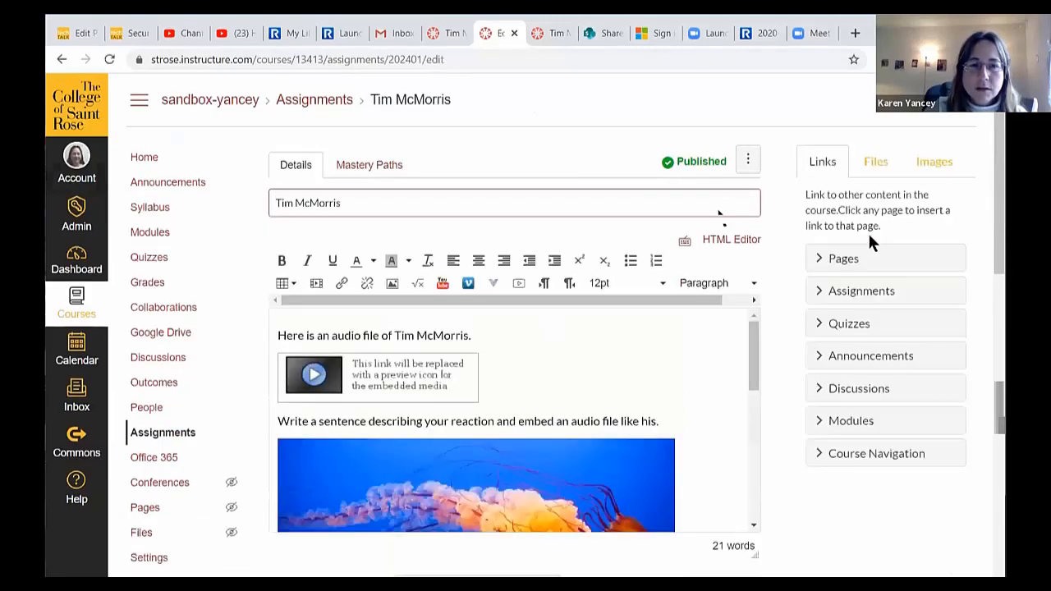
{"action": "scroll", "coordinate": [852, 238], "scroll_direction": "down", "scroll_amount": 6}
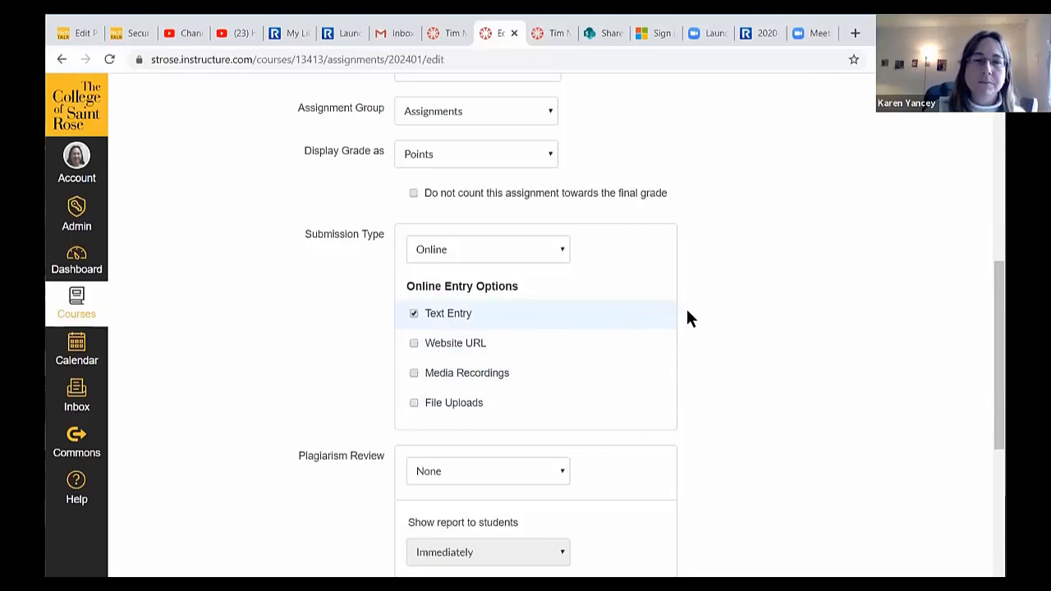
{"action": "scroll", "coordinate": [750, 305], "scroll_direction": "up", "scroll_amount": 4}
{"action": "scroll", "coordinate": [617, 279], "scroll_direction": "up", "scroll_amount": 2}
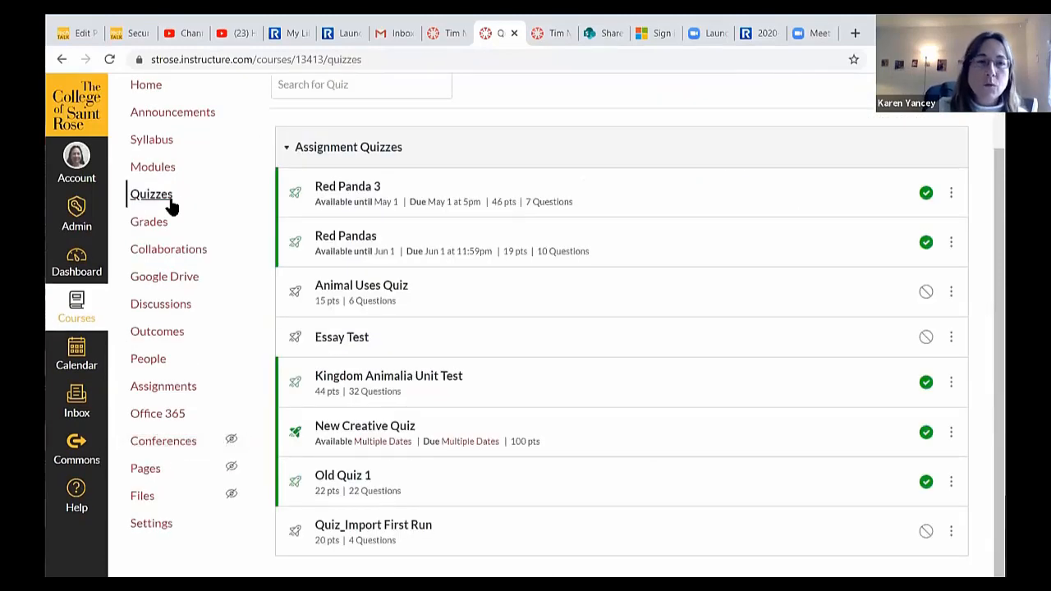
- Add a 'Tim McMorris' module on the Modules page and drag it up above Quizzes.Next
{"action": "scroll", "coordinate": [183, 205], "scroll_direction": "up", "scroll_amount": 1}
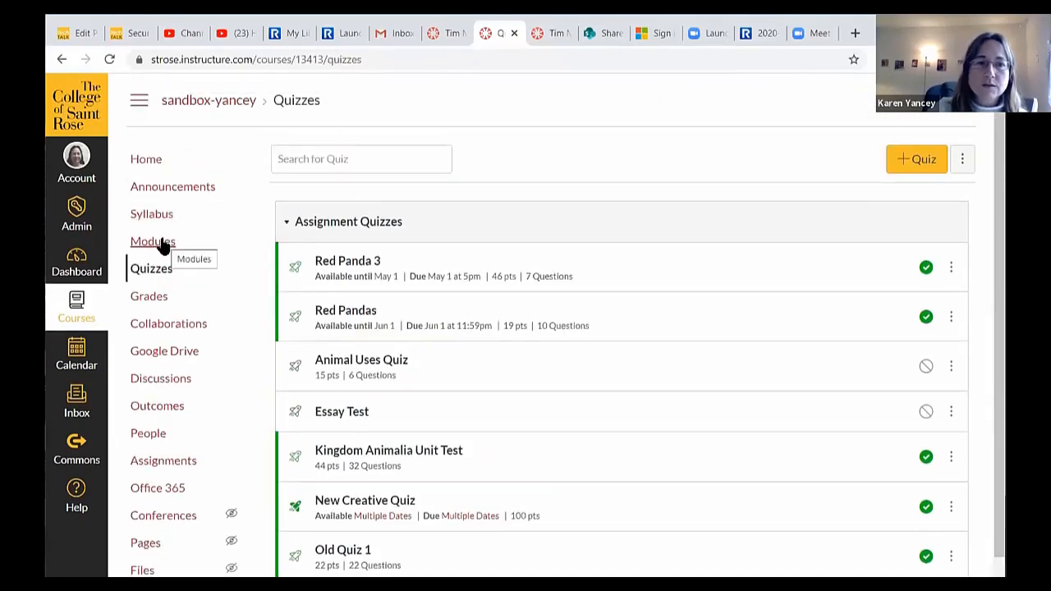
{"action": "left_click", "coordinate": [162, 243]}
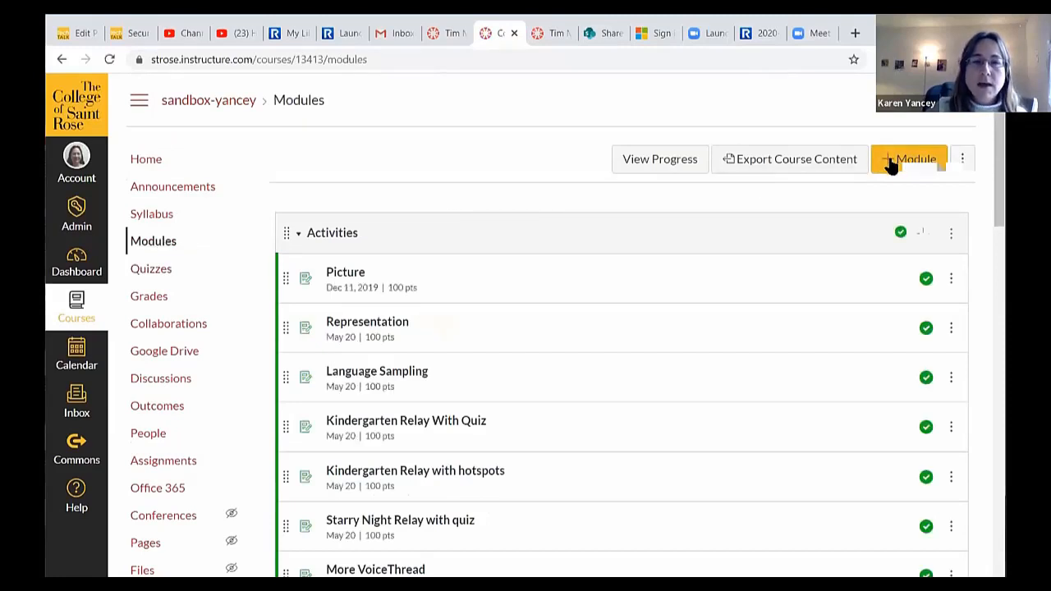
{"action": "left_click", "coordinate": [896, 164]}
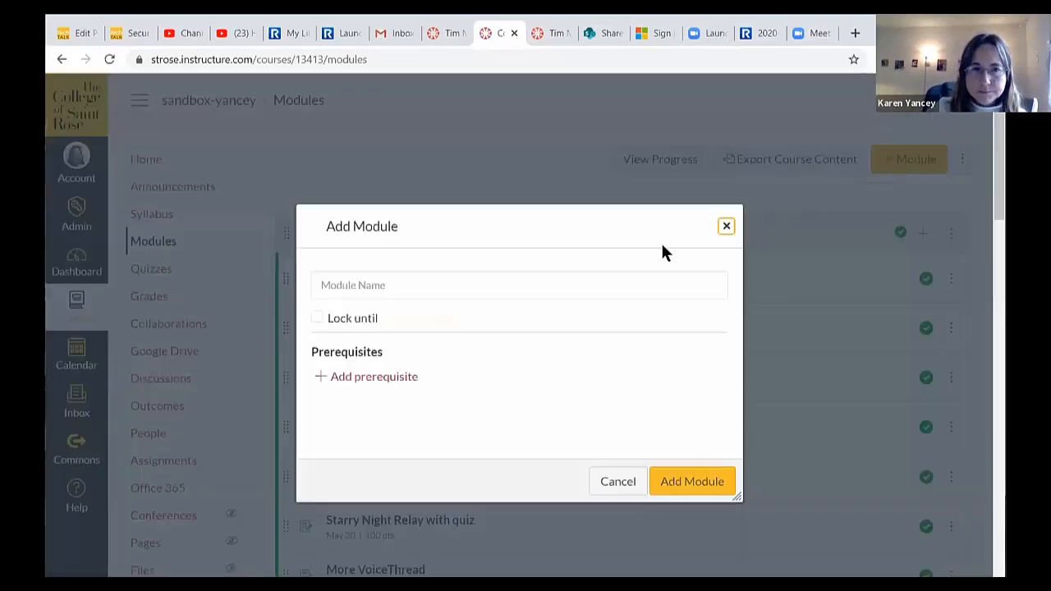
{"action": "left_click", "coordinate": [504, 283]}
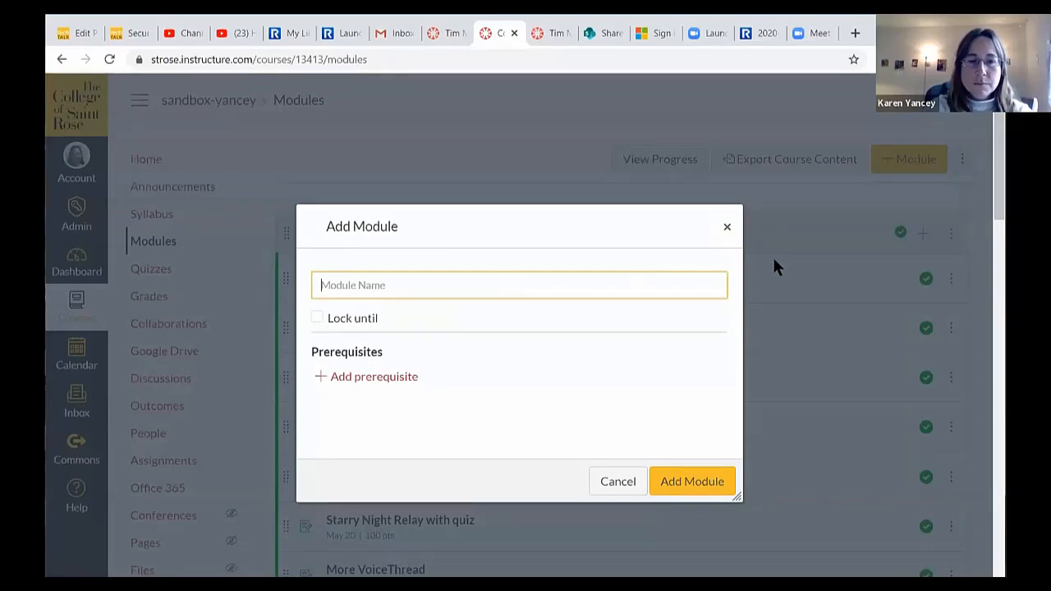
{"action": "type", "text": "Tim McMorris"}
{"action": "left_click", "coordinate": [690, 482]}
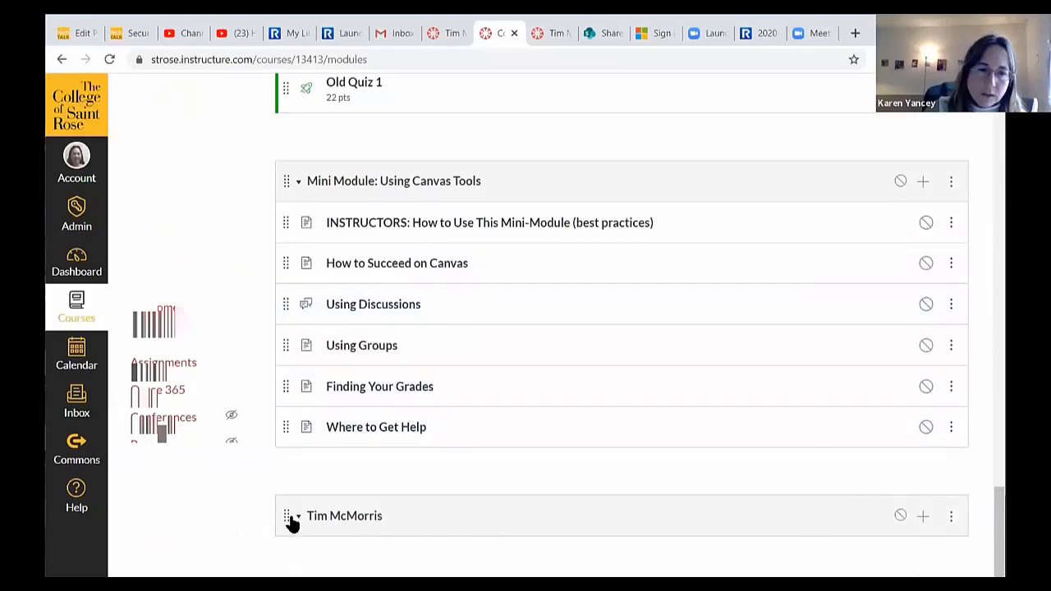
{"action": "left_click_drag", "start_coordinate": [283, 515], "coordinate": [287, 164]}
{"action": "scroll", "coordinate": [802, 391], "scroll_direction": "up", "scroll_amount": 12}
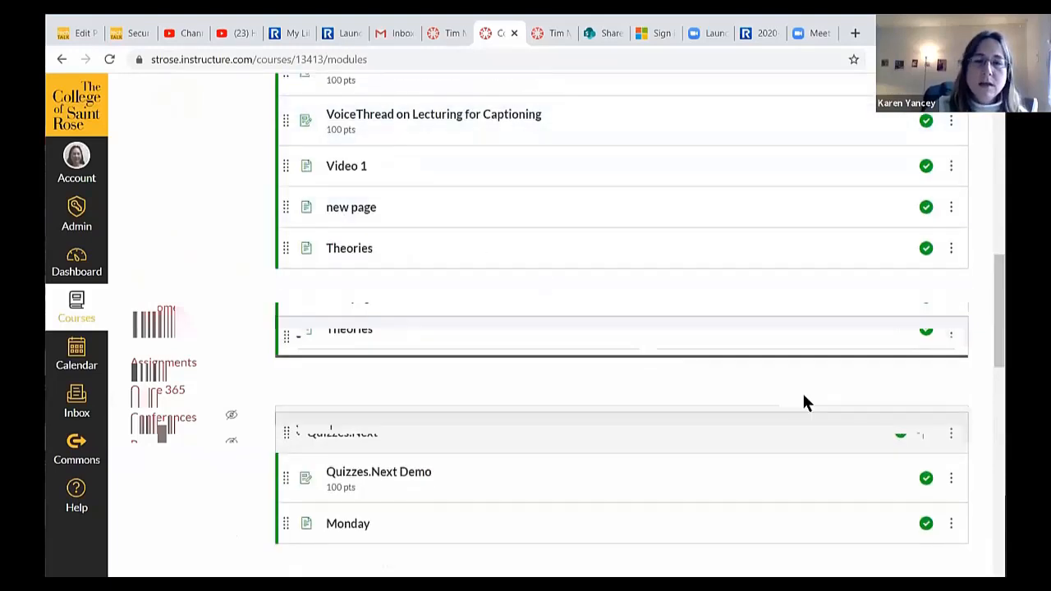
- Start a new Page item in the Tim McMorris module, named 'Tim McMorris'
{"action": "left_click", "coordinate": [922, 338]}
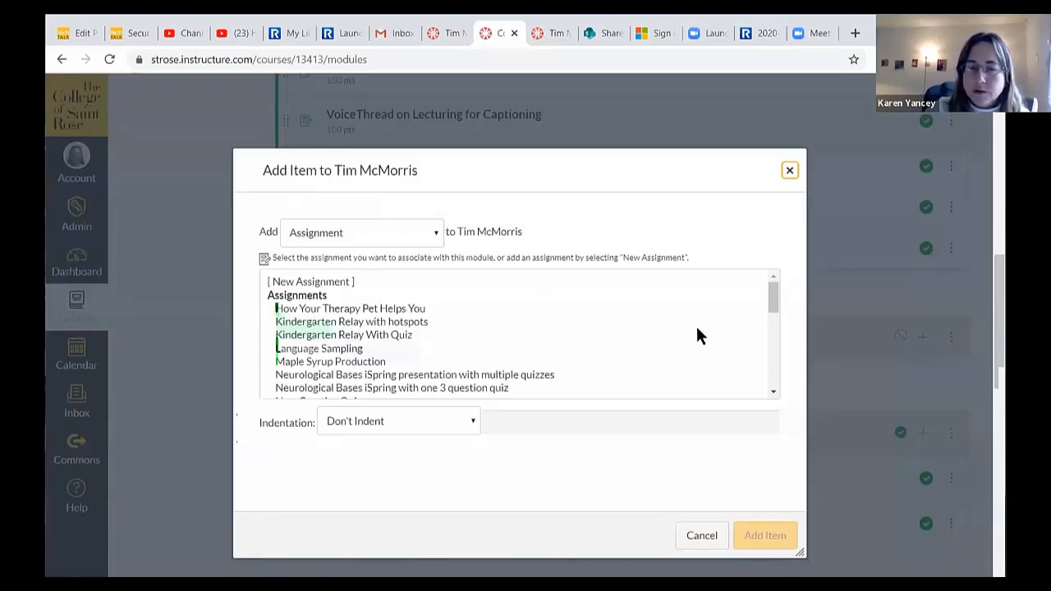
{"action": "left_click", "coordinate": [435, 233]}
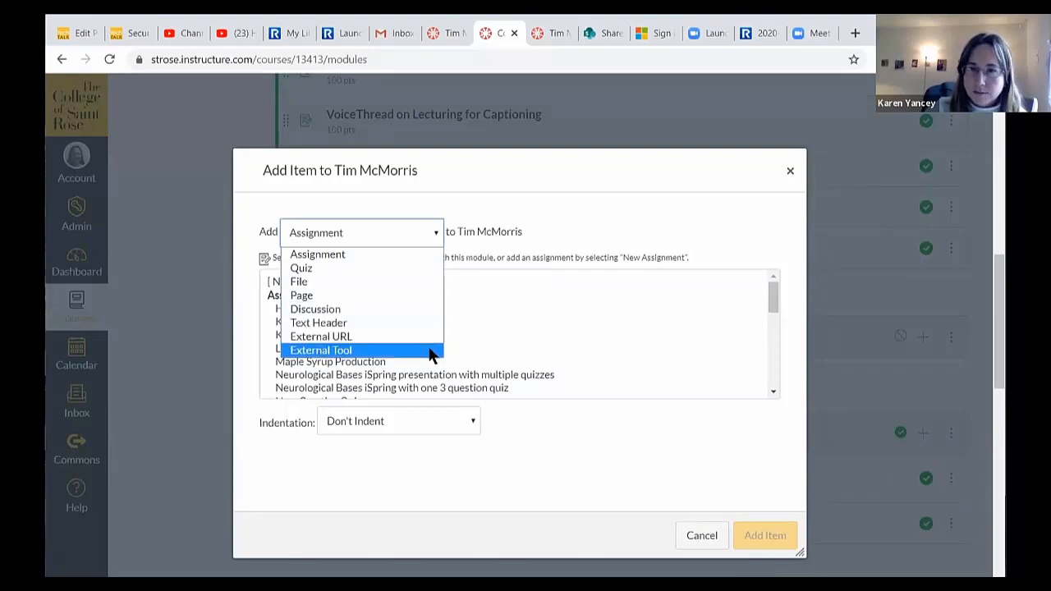
{"action": "left_click", "coordinate": [428, 296]}
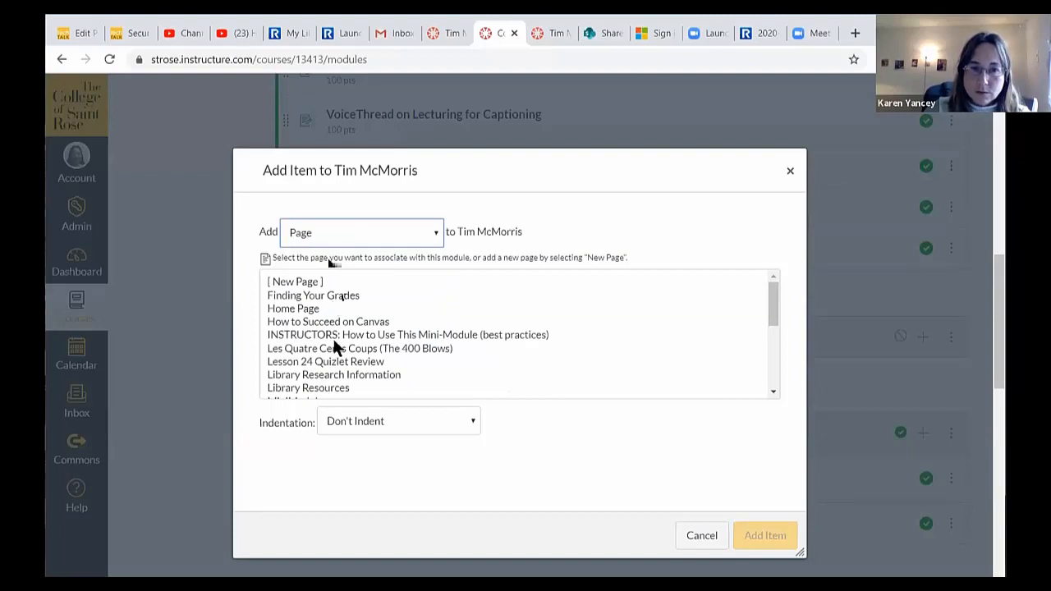
{"action": "left_click", "coordinate": [295, 281]}
{"action": "left_click", "coordinate": [383, 427]}
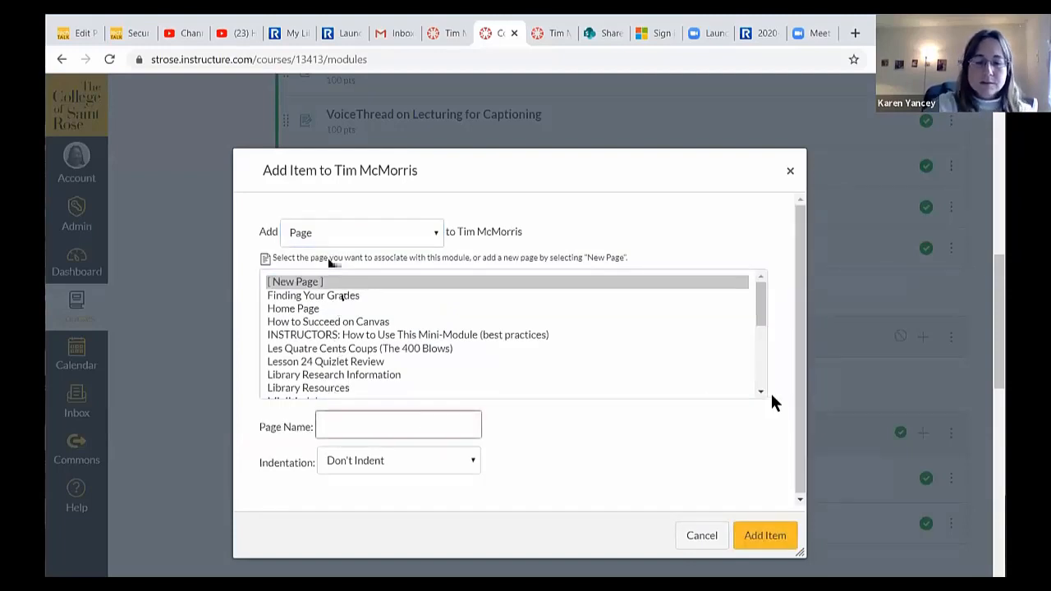
{"action": "type", "text": "Tim McM"}
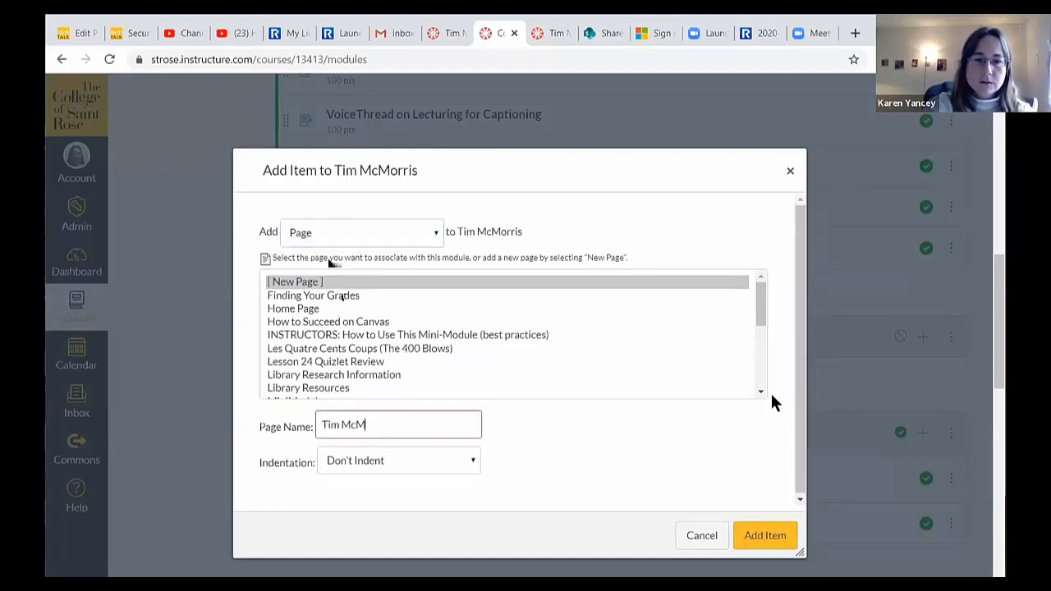
{"action": "type", "text": "orris"}
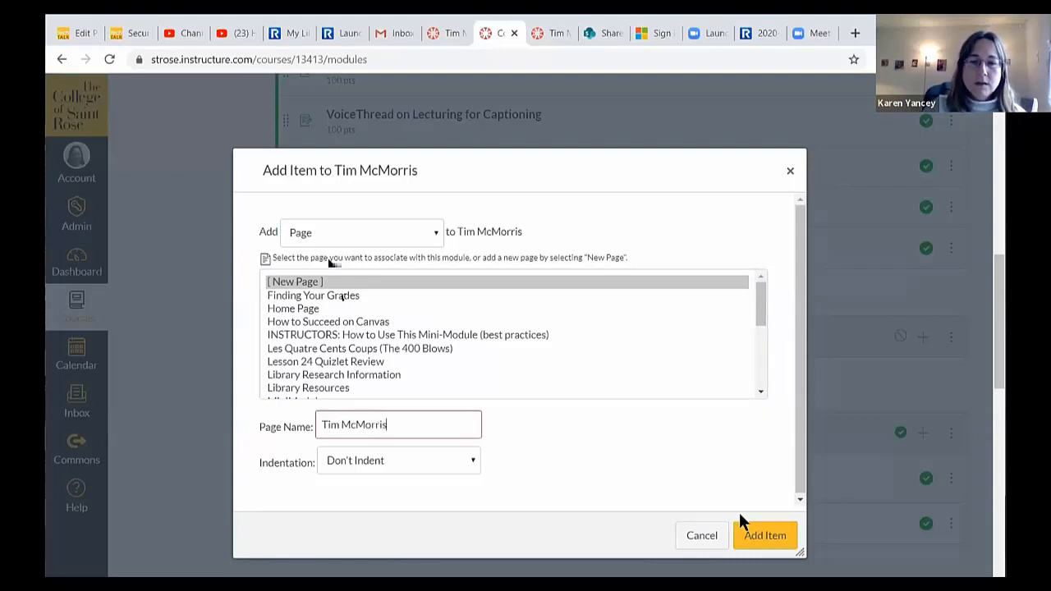
- Indent the new page one level, add it to the module, and publish it
{"action": "left_click", "coordinate": [468, 460]}
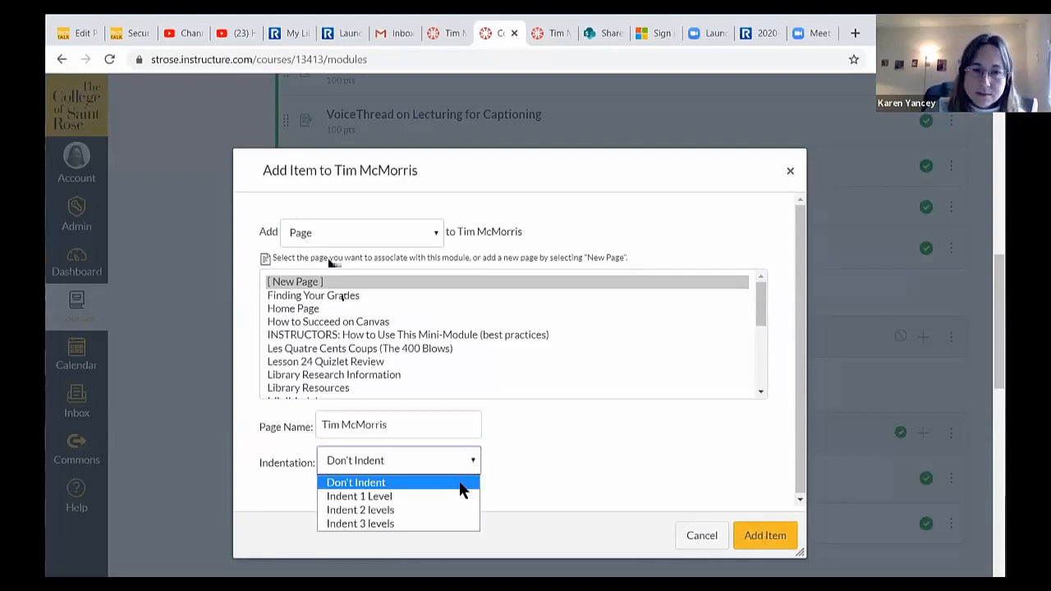
{"action": "left_click", "coordinate": [463, 495]}
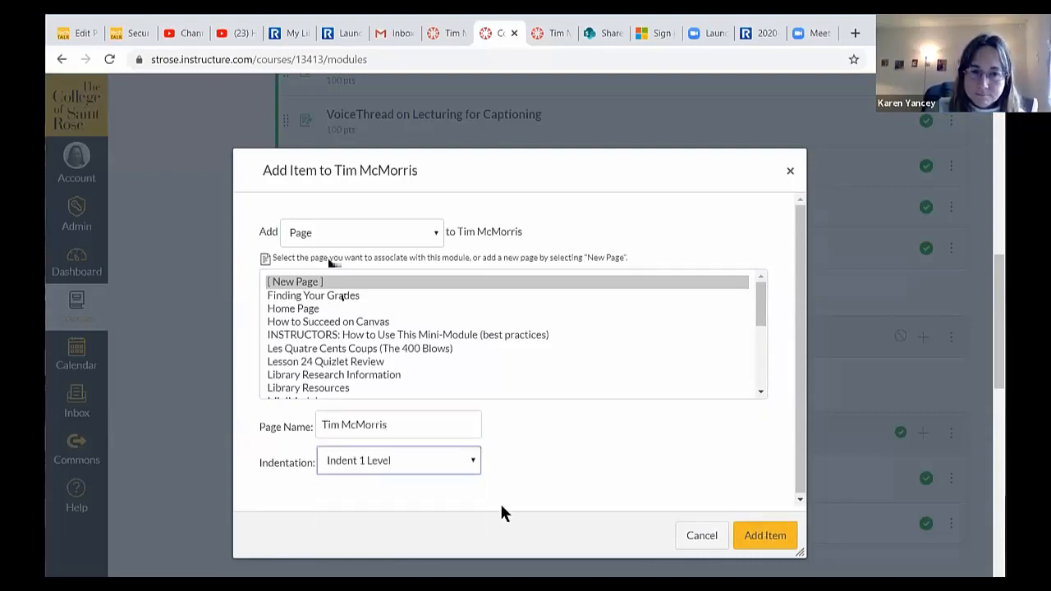
{"action": "left_click", "coordinate": [473, 464]}
{"action": "left_click", "coordinate": [472, 463]}
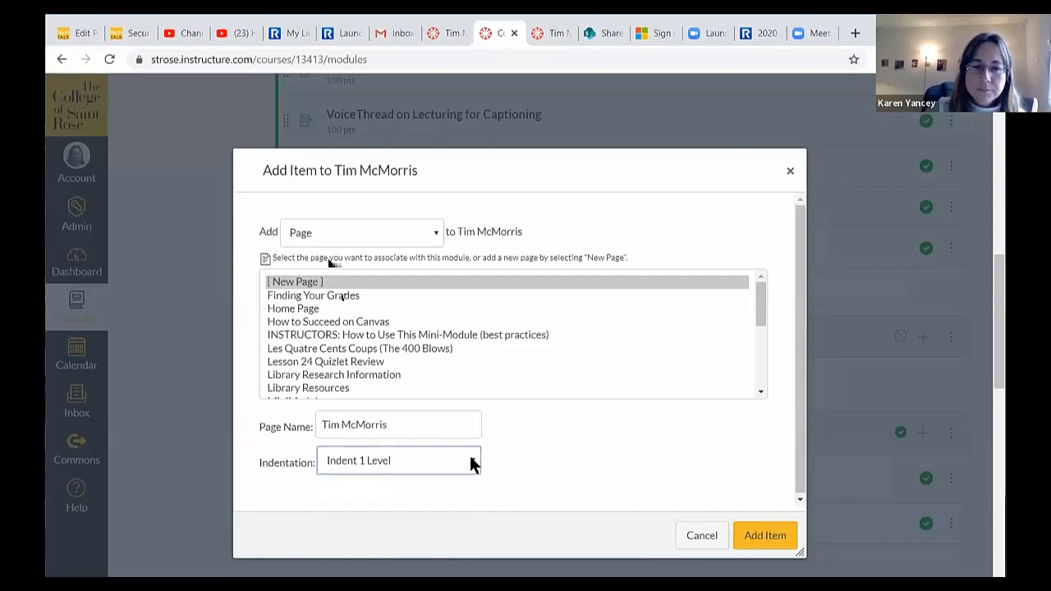
{"action": "left_click", "coordinate": [766, 537]}
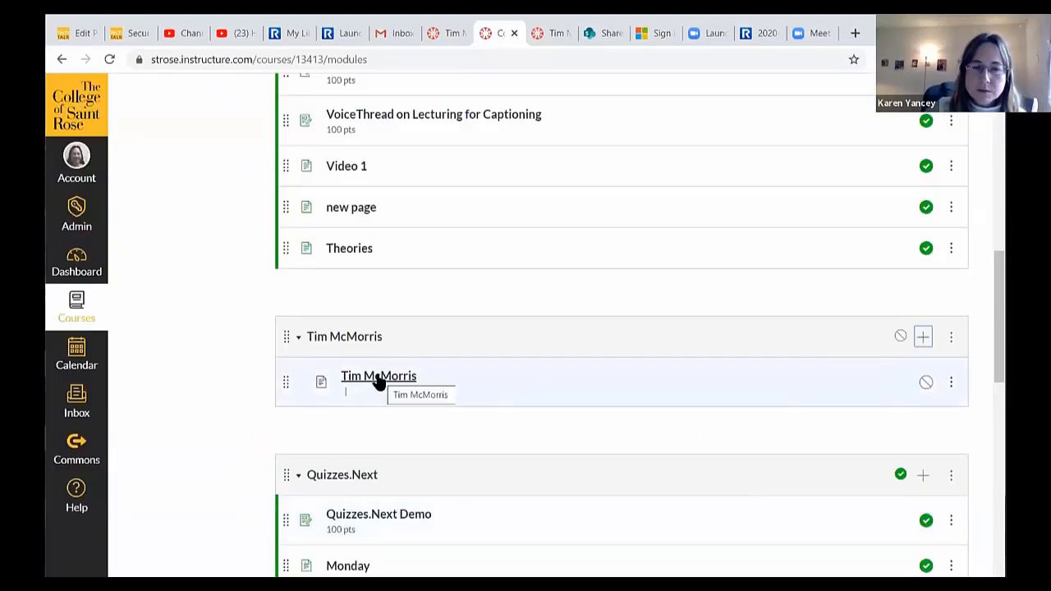
{"action": "left_click", "coordinate": [926, 382]}
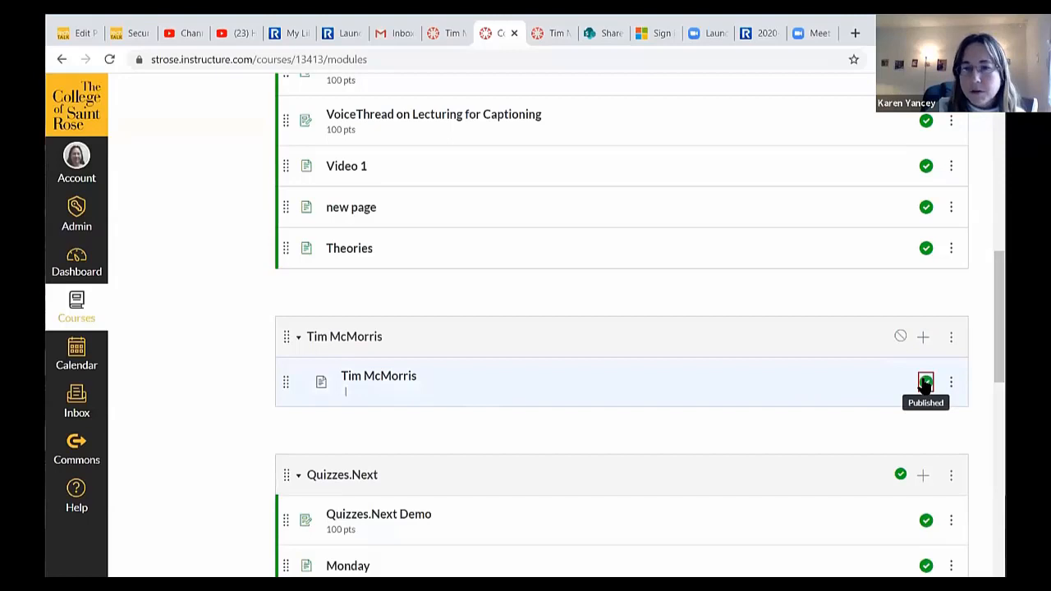
- Edit the Tim McMorris page, keeping 'Can edit' set to Only teachers
{"action": "left_click", "coordinate": [371, 379]}
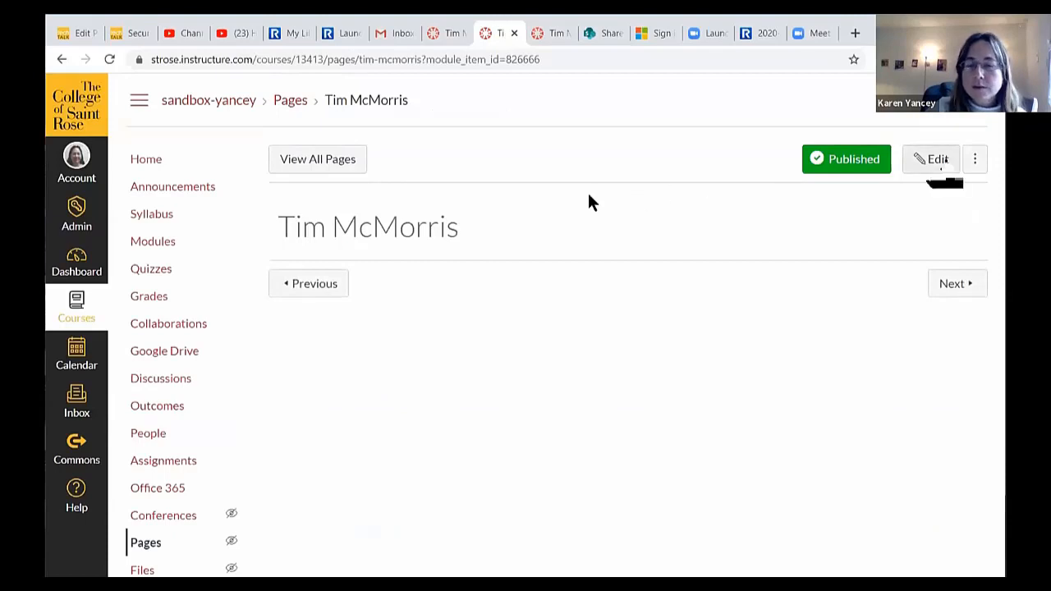
{"action": "left_click", "coordinate": [938, 161]}
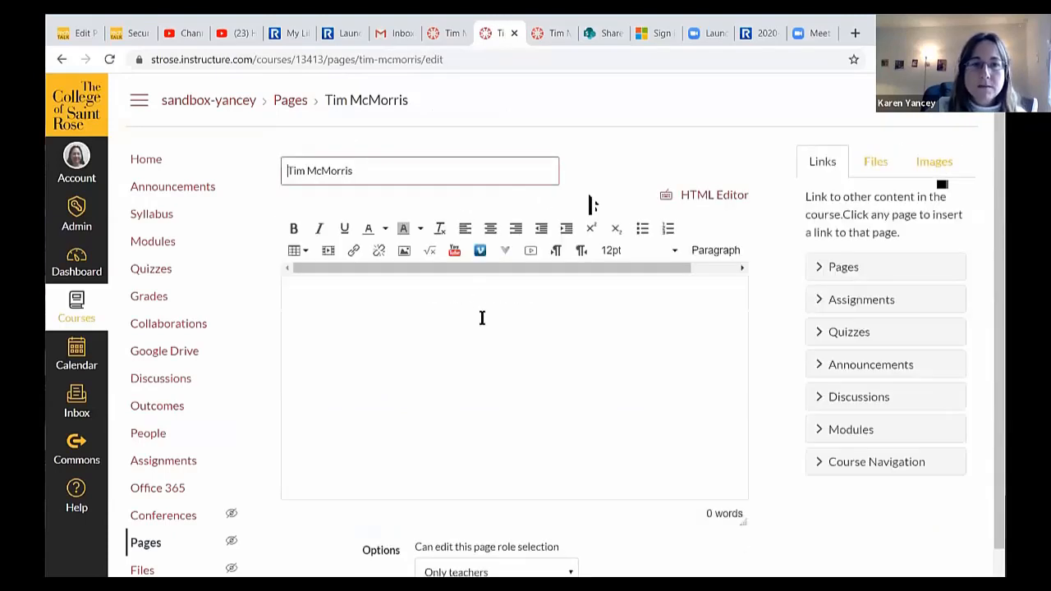
{"action": "left_click", "coordinate": [481, 318]}
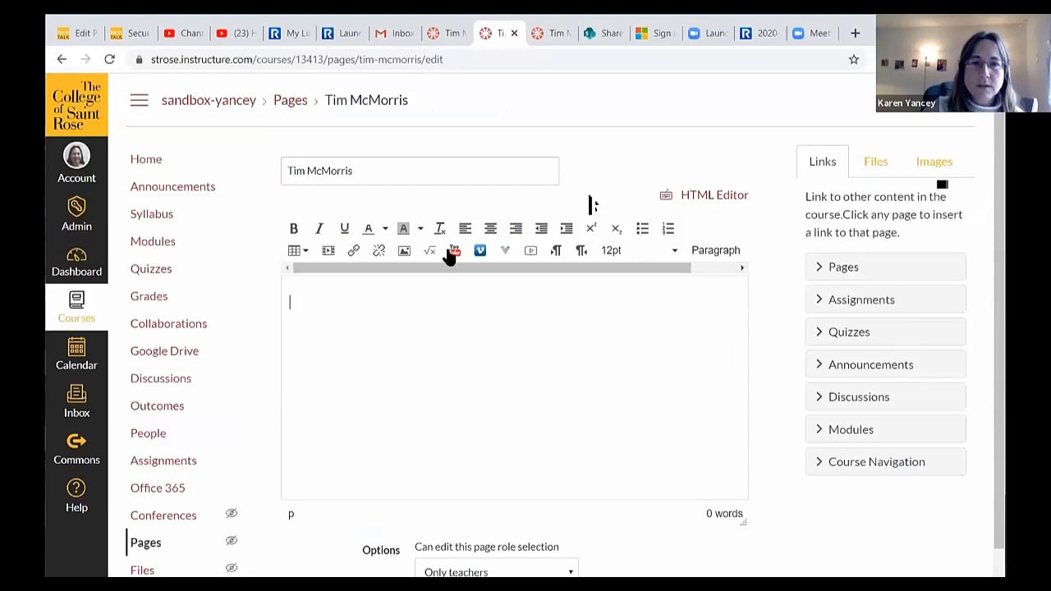
{"action": "scroll", "coordinate": [591, 370], "scroll_direction": "down", "scroll_amount": 2}
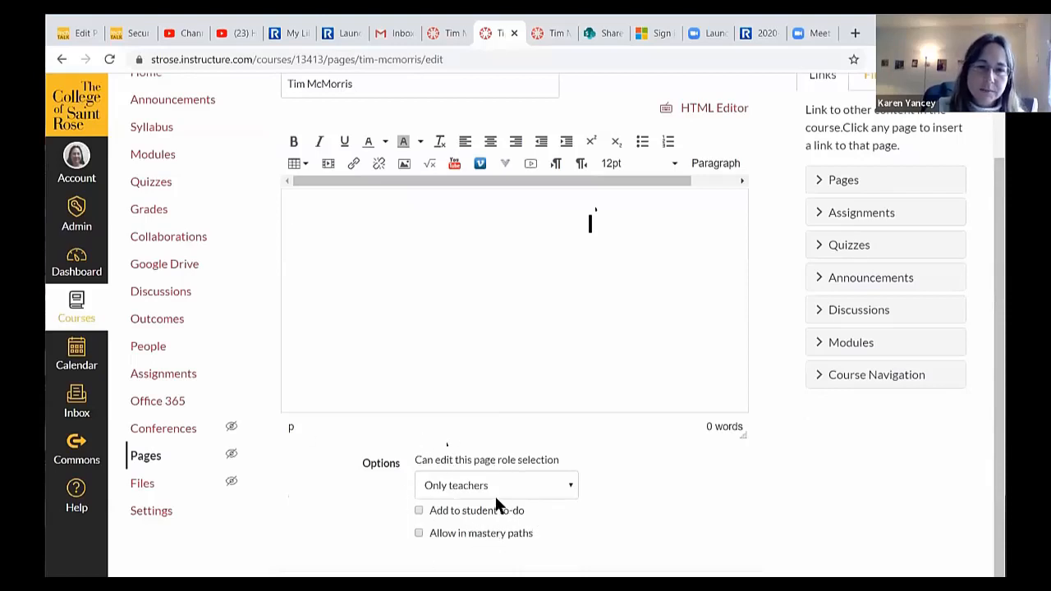
{"action": "left_click", "coordinate": [566, 487]}
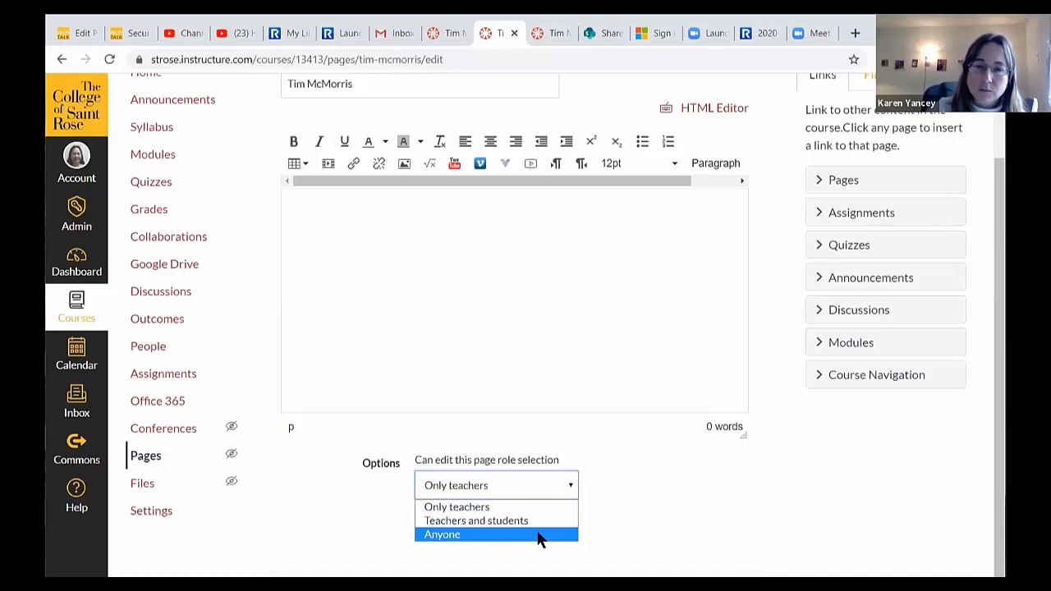
{"action": "left_click", "coordinate": [535, 506]}
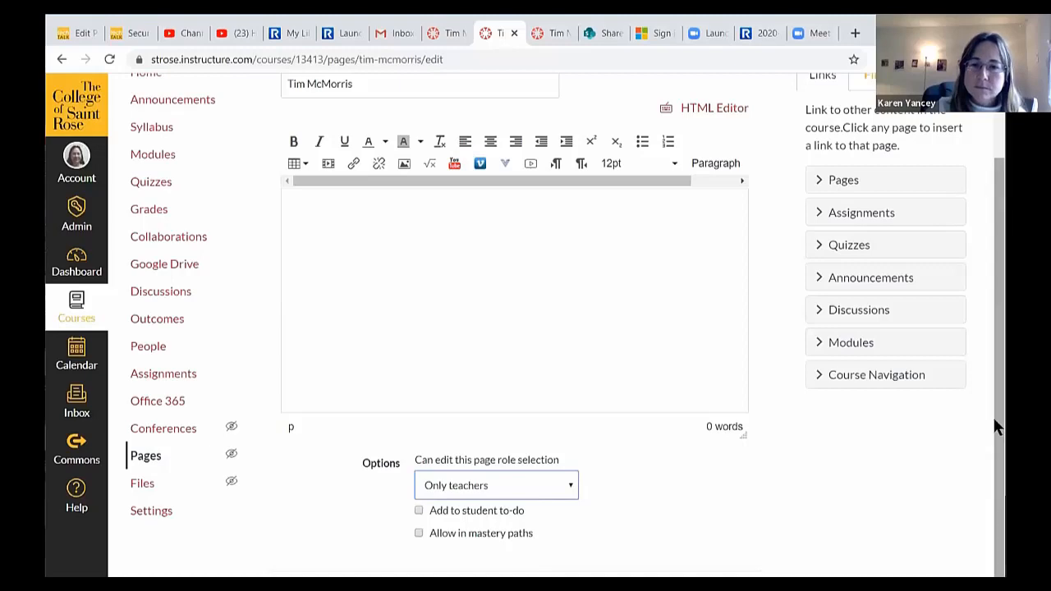
- Save the empty Tim McMorris page and return to the course Modules list
{"action": "left_click_drag", "start_coordinate": [1002, 425], "coordinate": [1004, 366]}
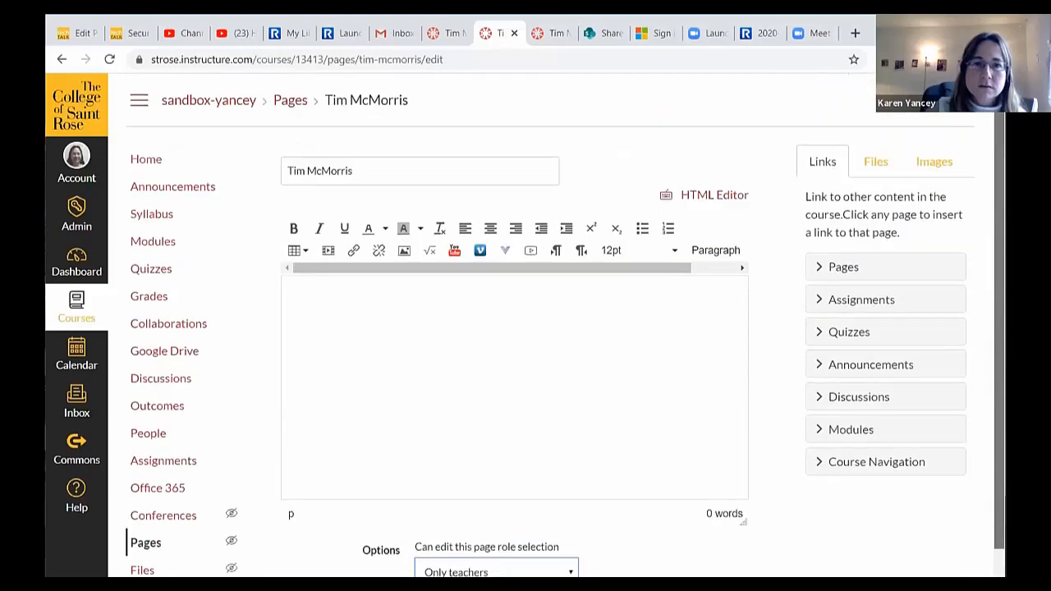
{"action": "scroll", "coordinate": [1004, 343], "scroll_direction": "down", "scroll_amount": 2}
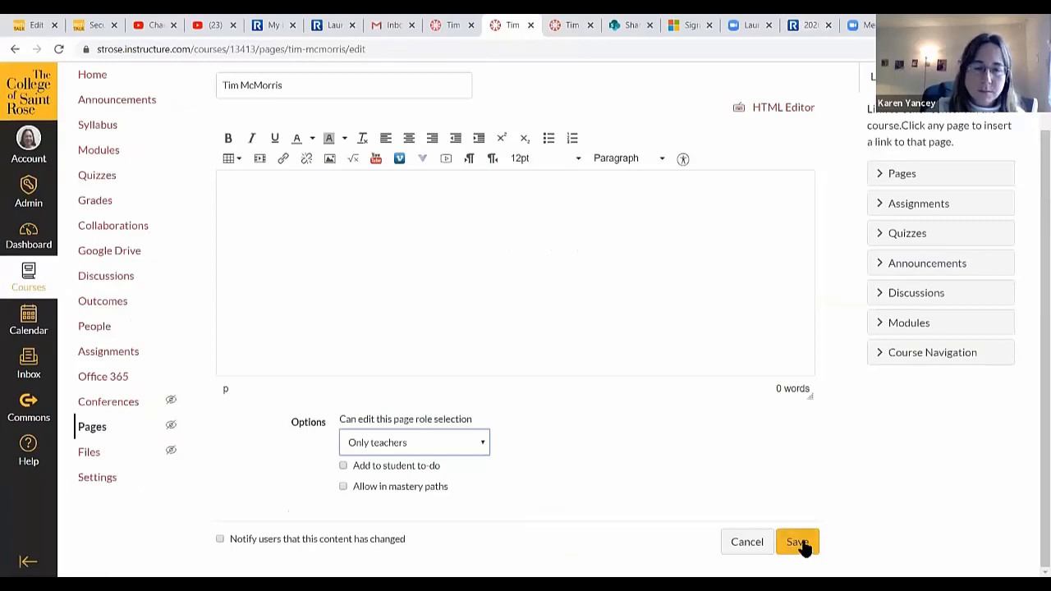
{"action": "left_click", "coordinate": [798, 543]}
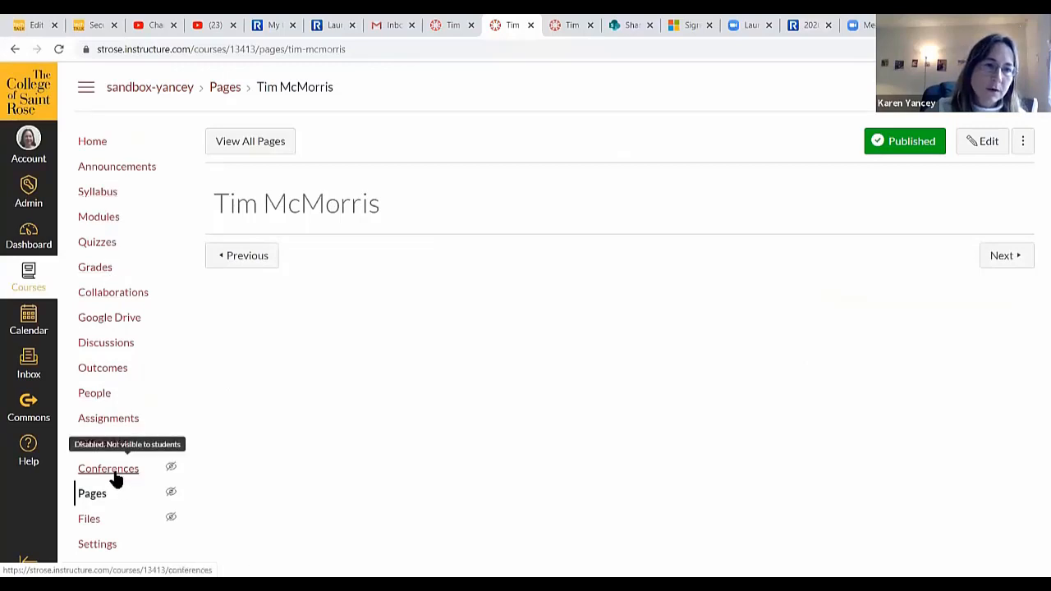
{"action": "left_click", "coordinate": [96, 223]}
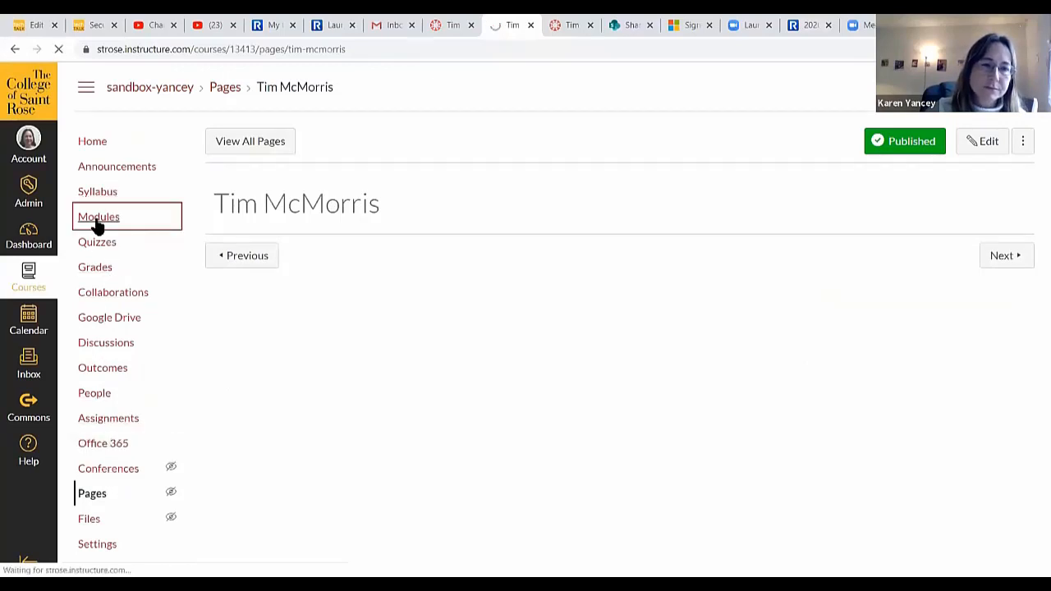
{"action": "scroll", "coordinate": [757, 275], "scroll_direction": "down", "scroll_amount": 2}
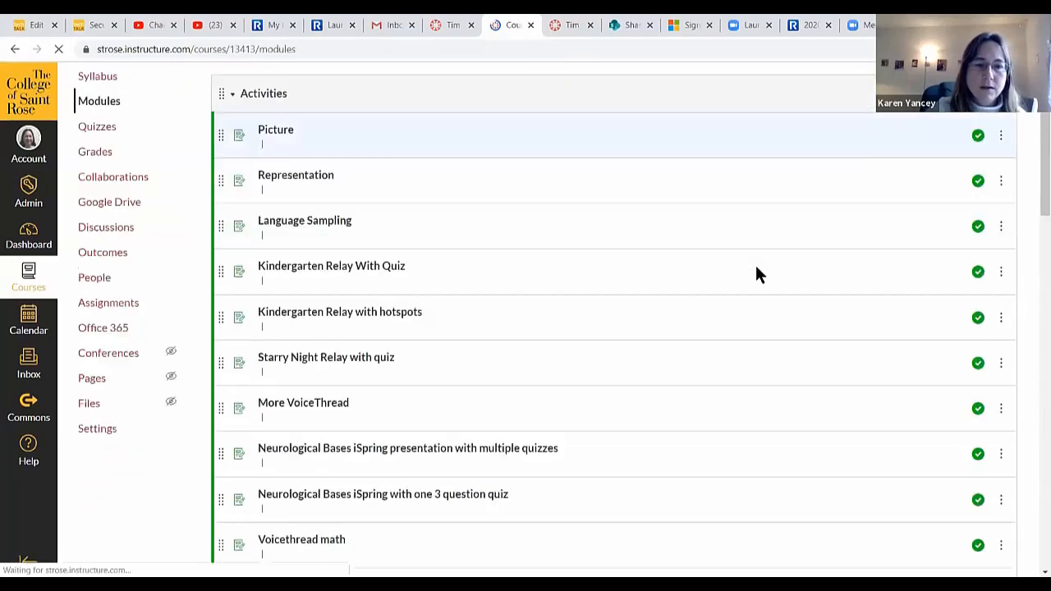
{"action": "scroll", "coordinate": [756, 271], "scroll_direction": "down", "scroll_amount": 8}
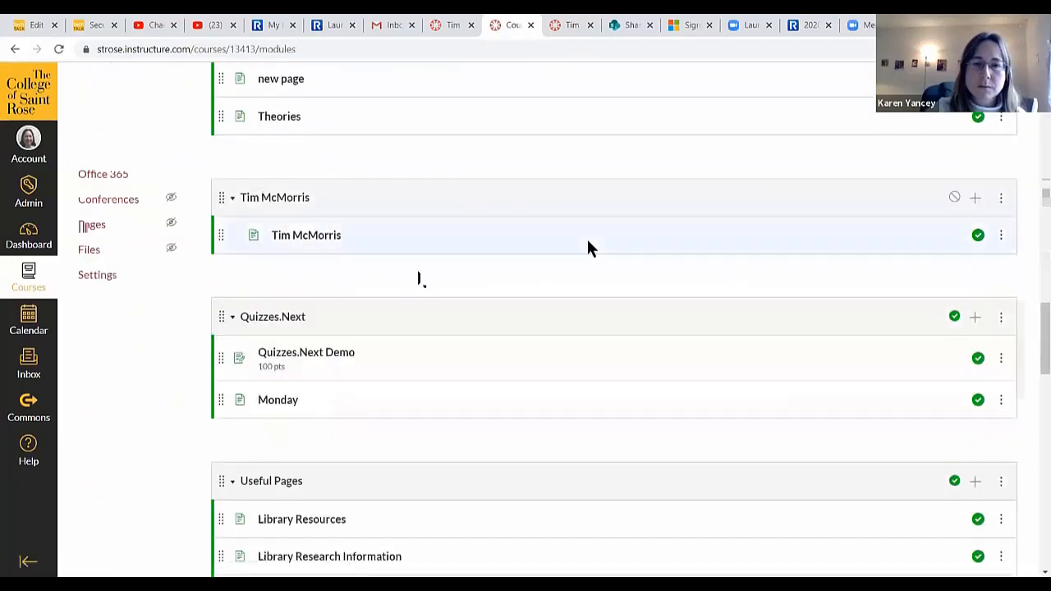